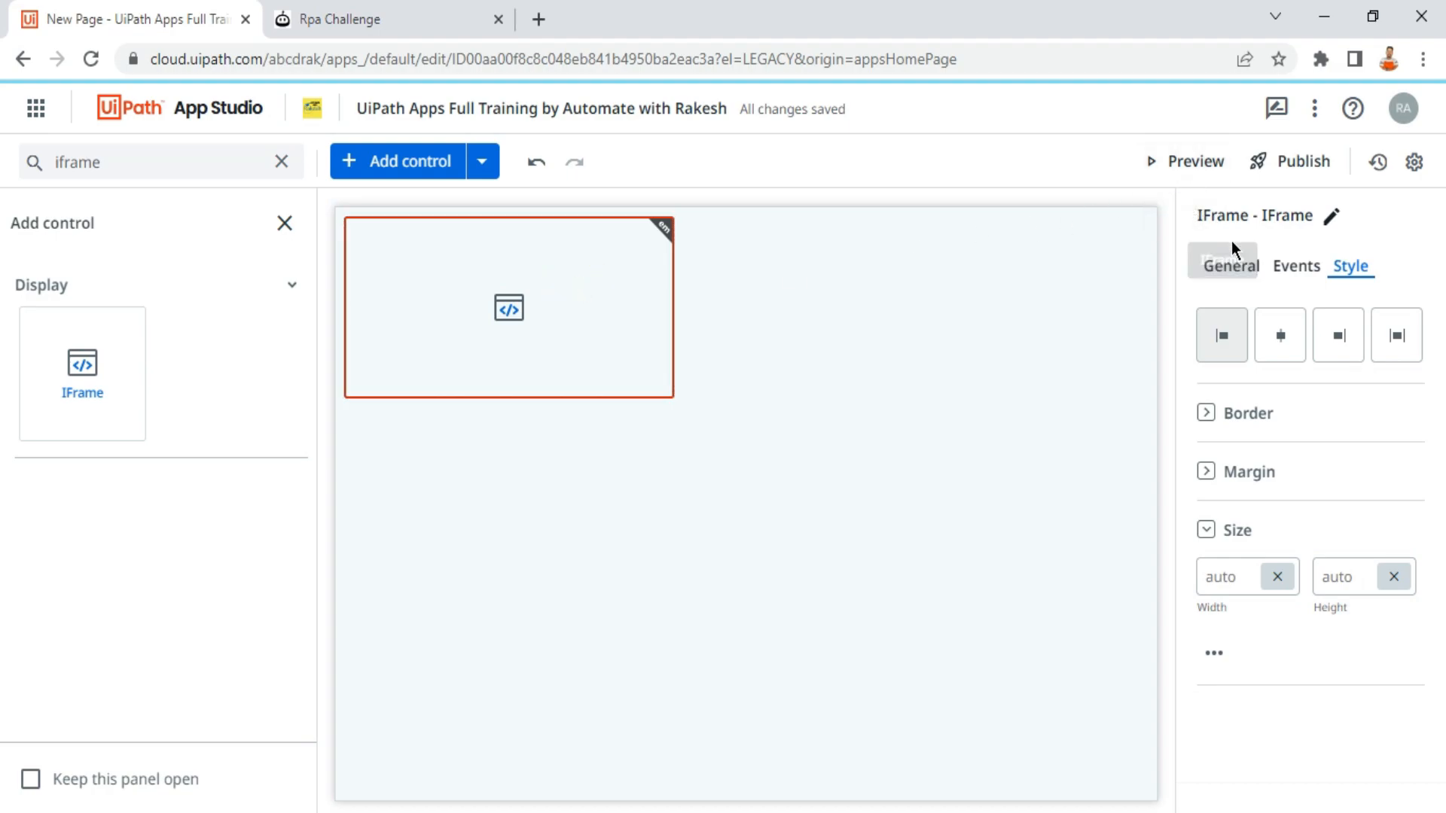
{"action": "left_click", "coordinate": [1233, 268]}
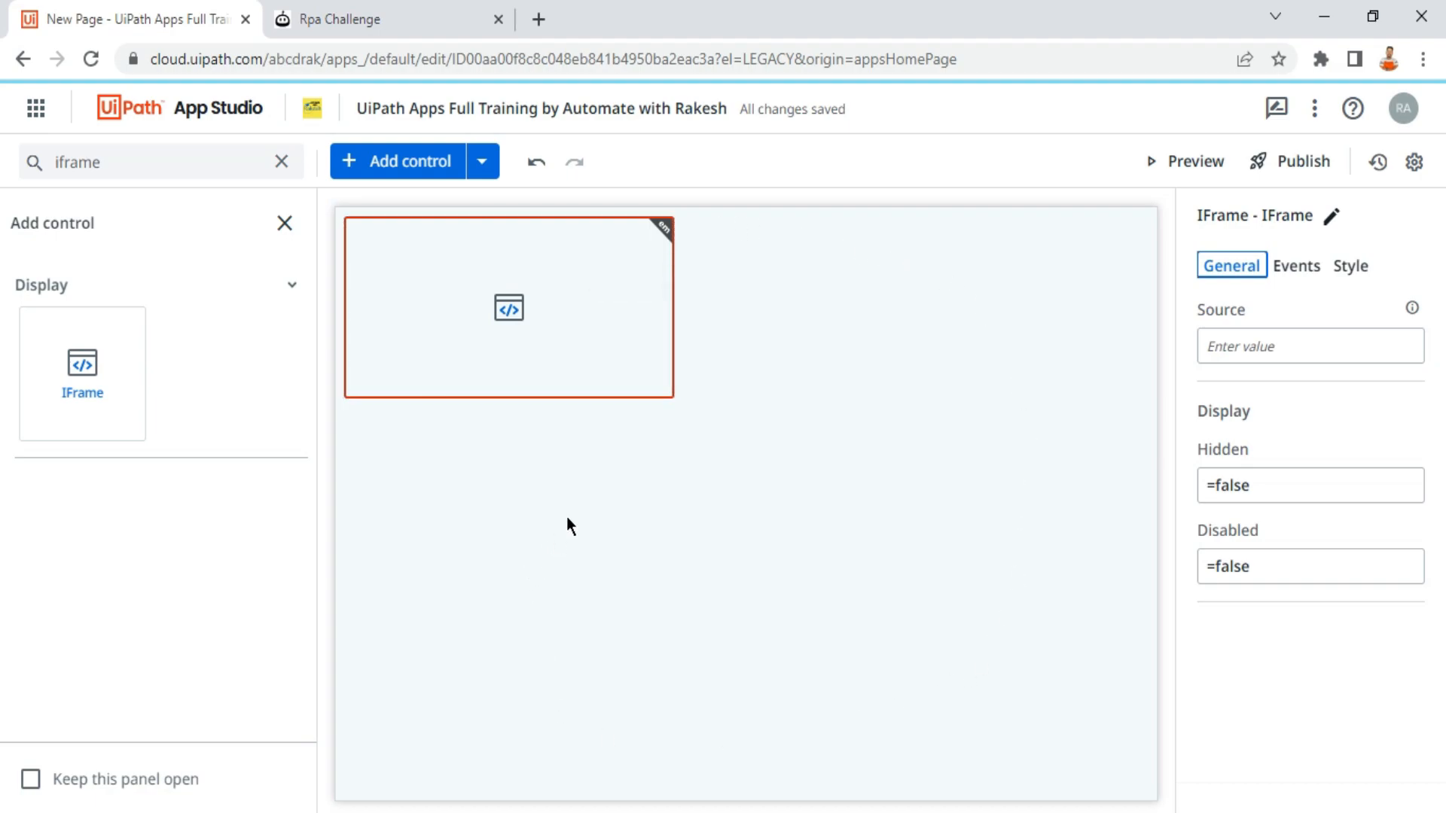
{"action": "left_click", "coordinate": [618, 332]}
{"action": "left_click", "coordinate": [584, 293]}
{"action": "left_click", "coordinate": [1240, 347]}
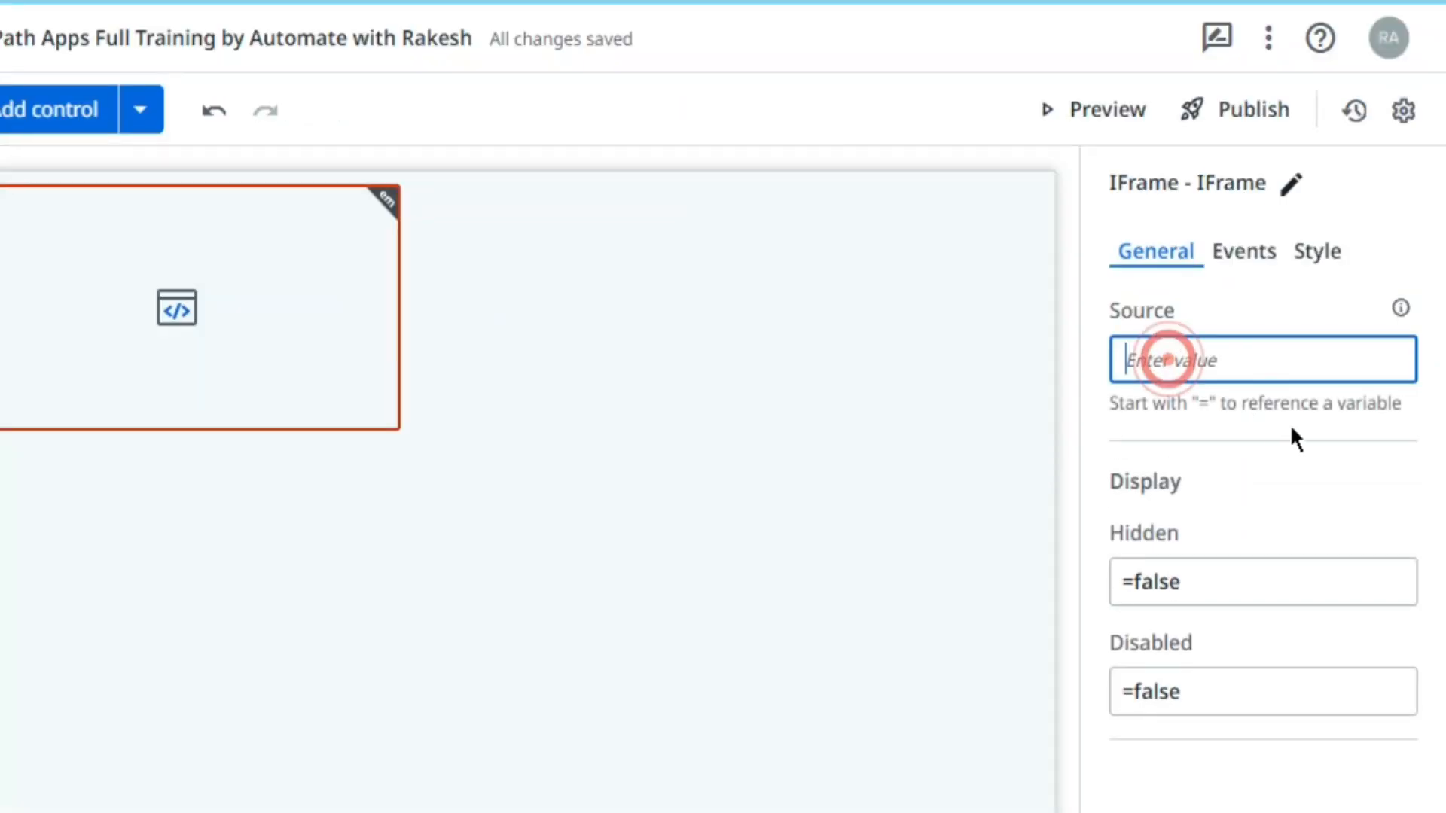
{"action": "type", "text": "https"}
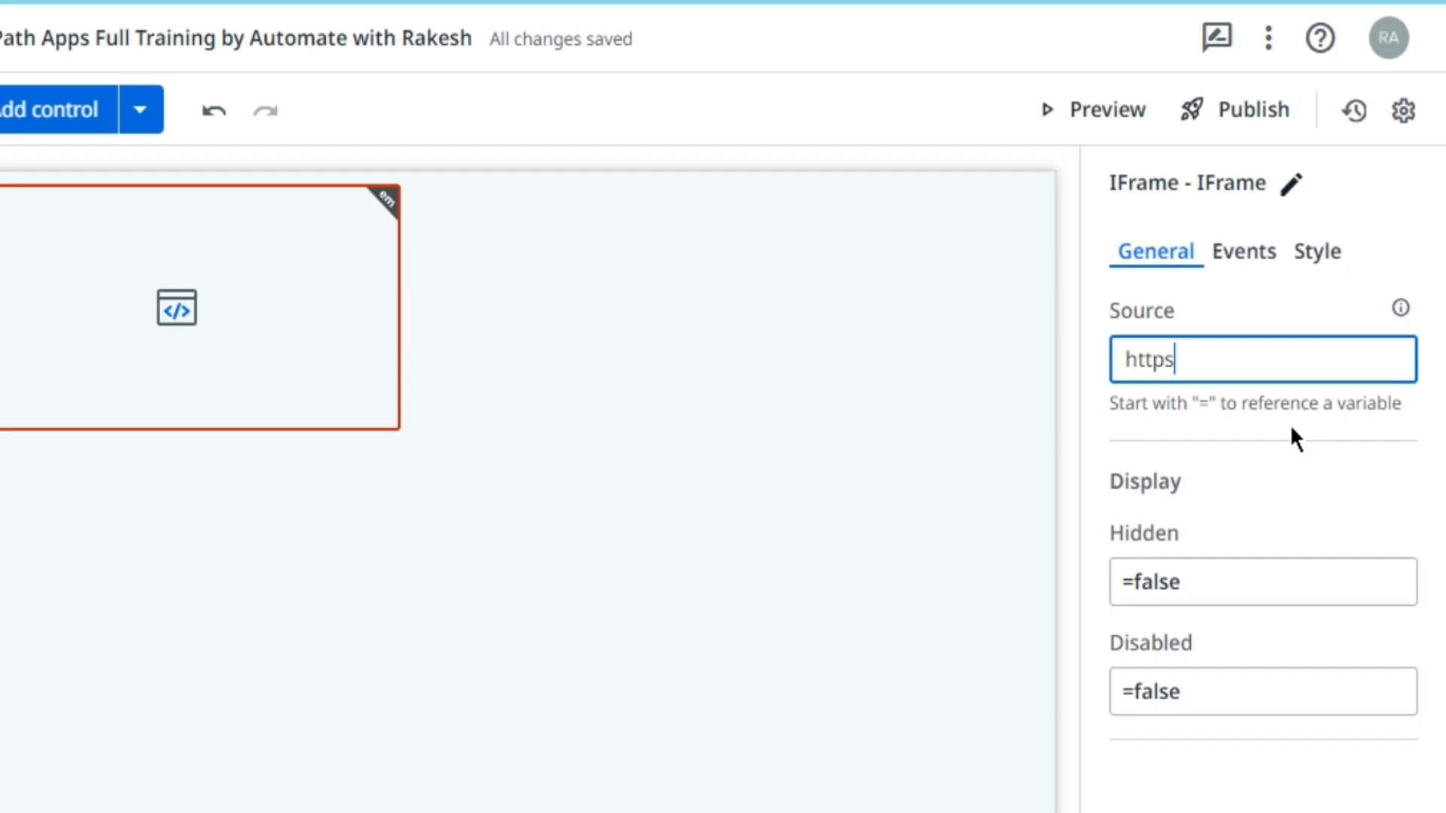
{"action": "type", "text": "://googl"}
{"action": "type", "text": ".ecom"}
{"action": "key", "text": "BackSpace"}
{"action": "key", "text": "BackSpace"}
{"action": "key", "text": "BackSpace"}
{"action": "key", "text": "BackSpace"}
{"action": "key", "text": "BackSpace"}
{"action": "type", "text": "e.com"}
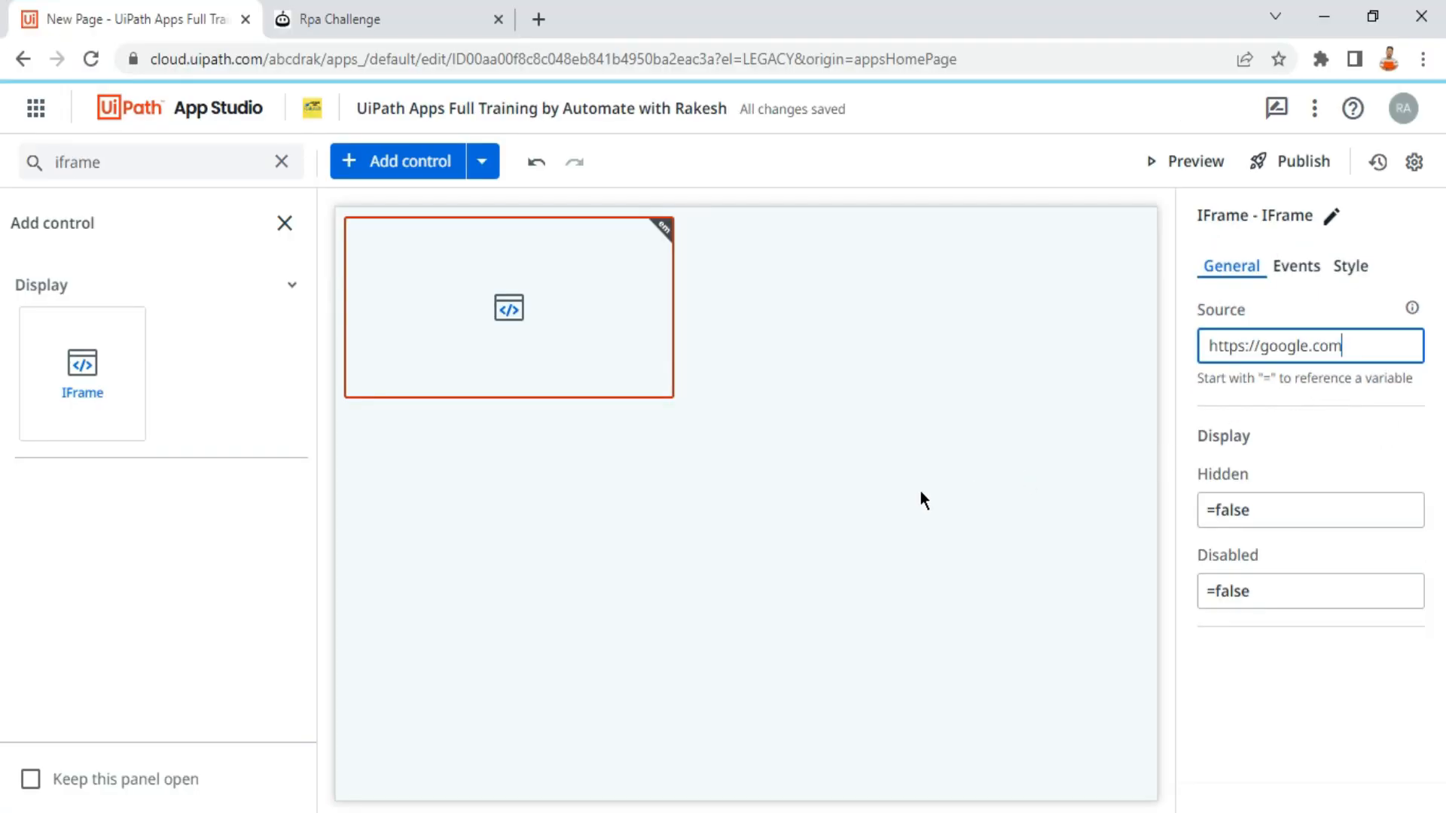
{"action": "left_click", "coordinate": [921, 492]}
{"action": "mouse_move", "coordinate": [642, 249]}
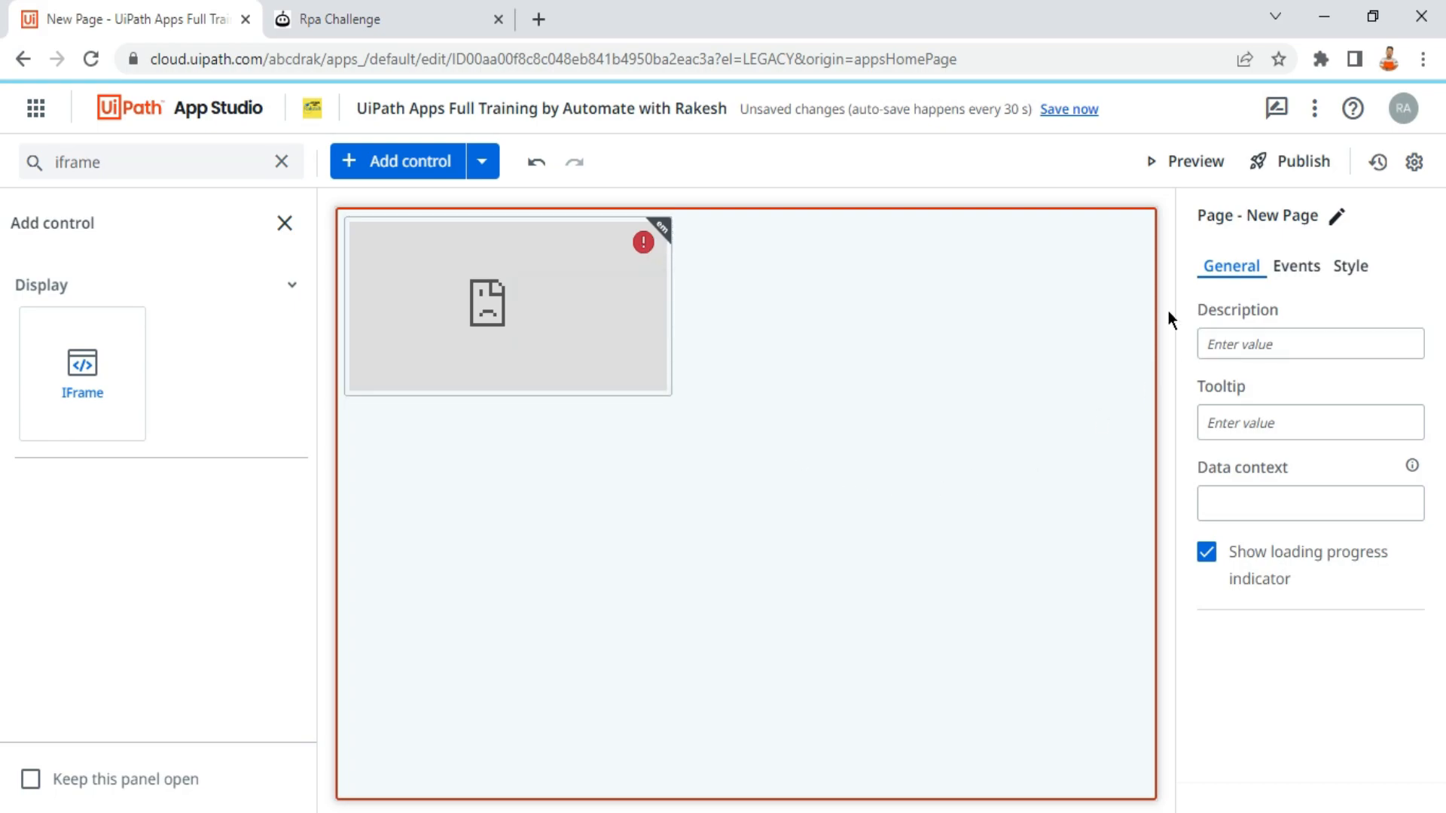
{"action": "left_click", "coordinate": [544, 352]}
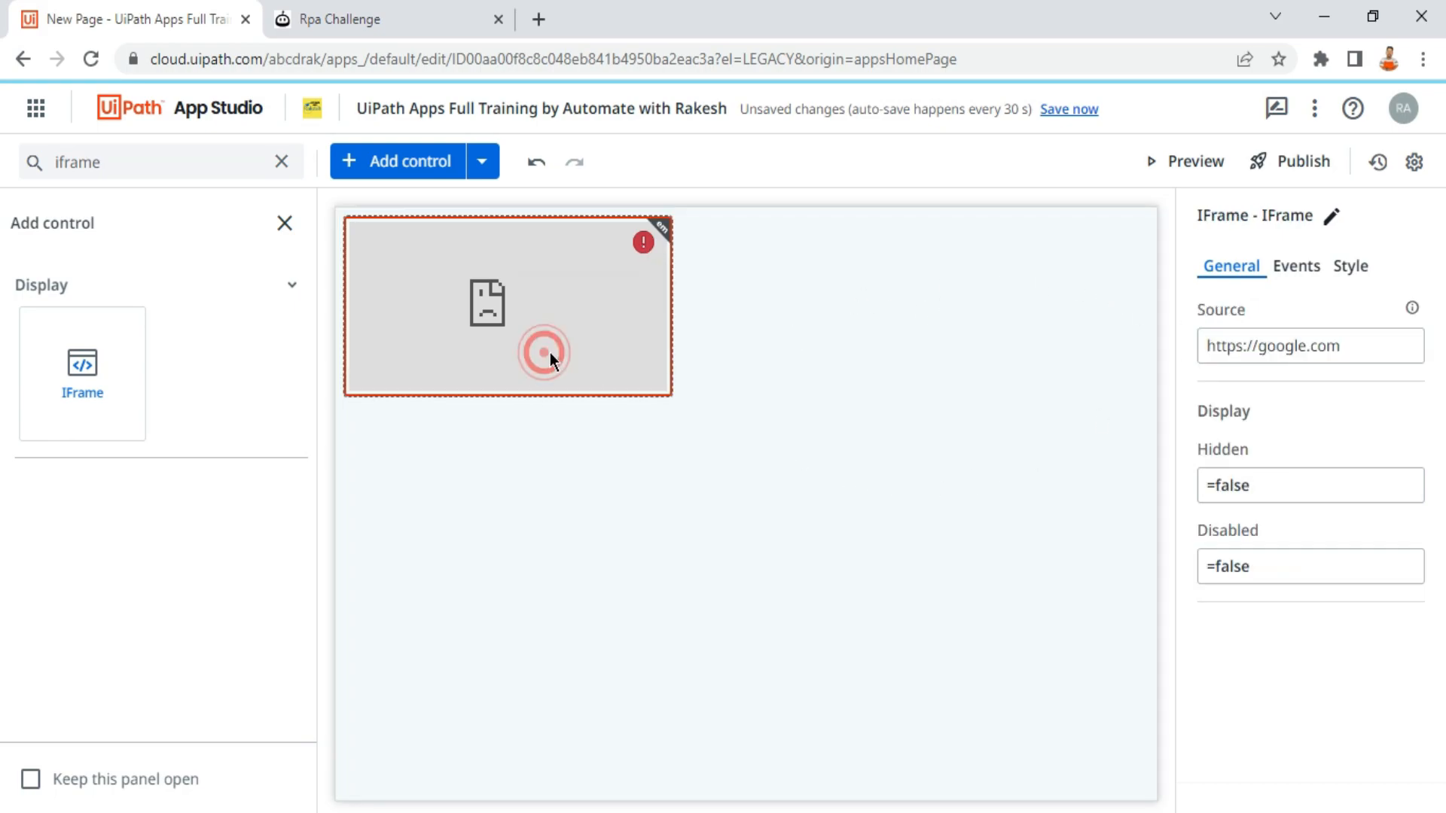
{"action": "left_click", "coordinate": [1363, 348]}
{"action": "key", "text": "BackSpace"}
{"action": "key", "text": "BackSpace"}
{"action": "key", "text": "BackSpace"}
{"action": "key", "text": "BackSpace"}
{"action": "key", "text": "BackSpace"}
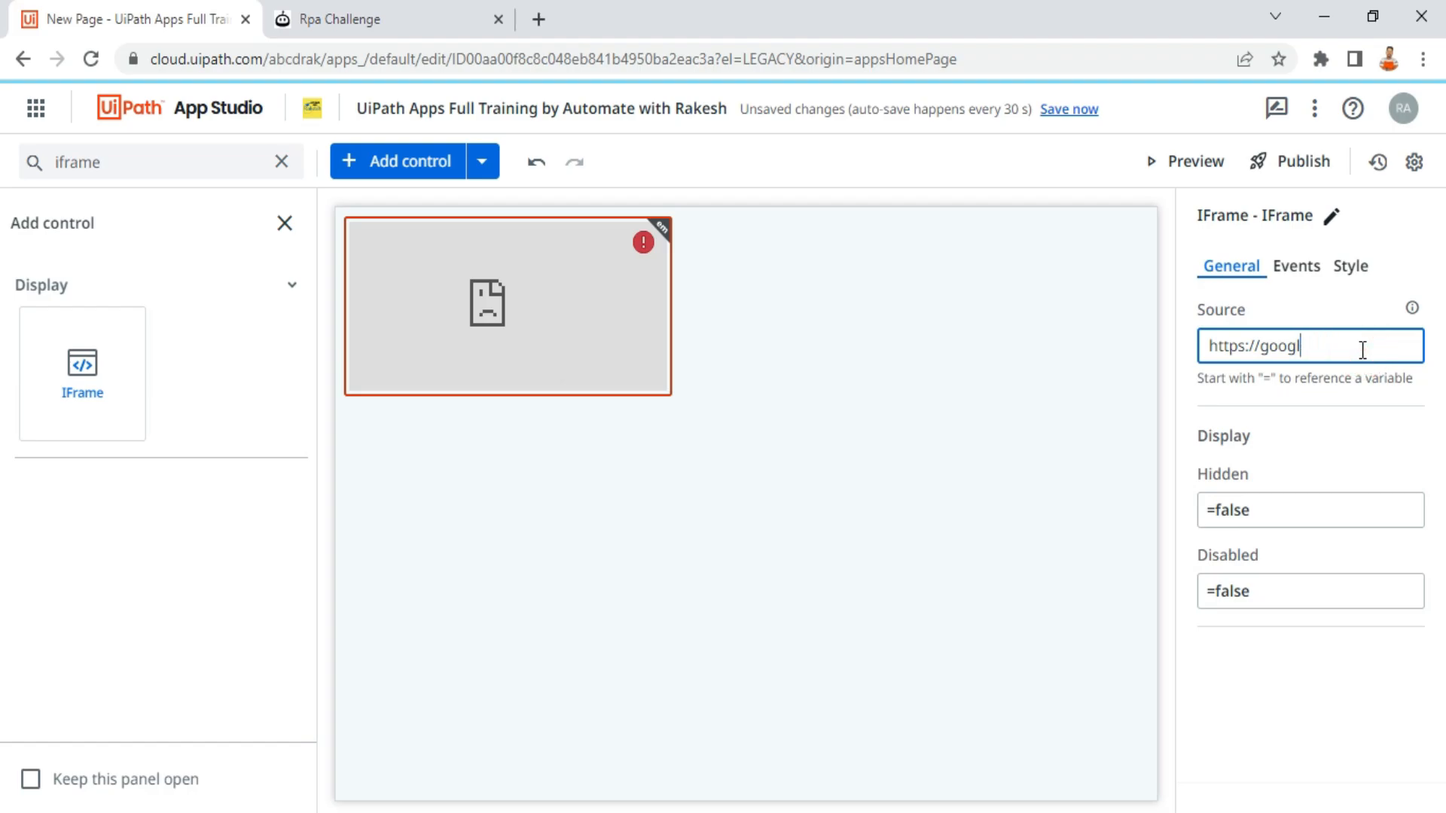
{"action": "key", "text": "BackSpace"}
{"action": "key", "text": "BackSpace"}
{"action": "type", "text": "uipath"}
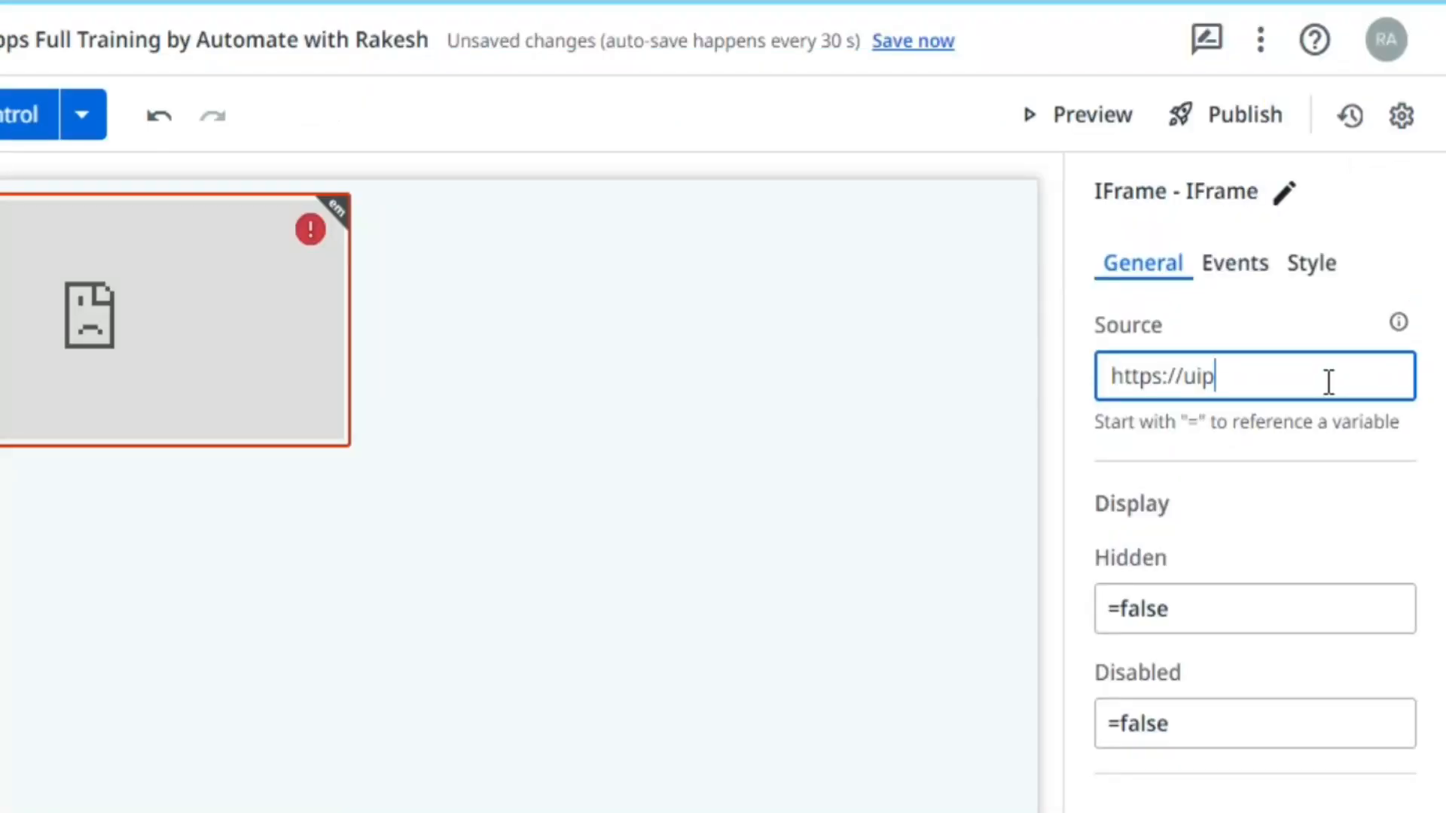
{"action": "type", "text": ".com"}
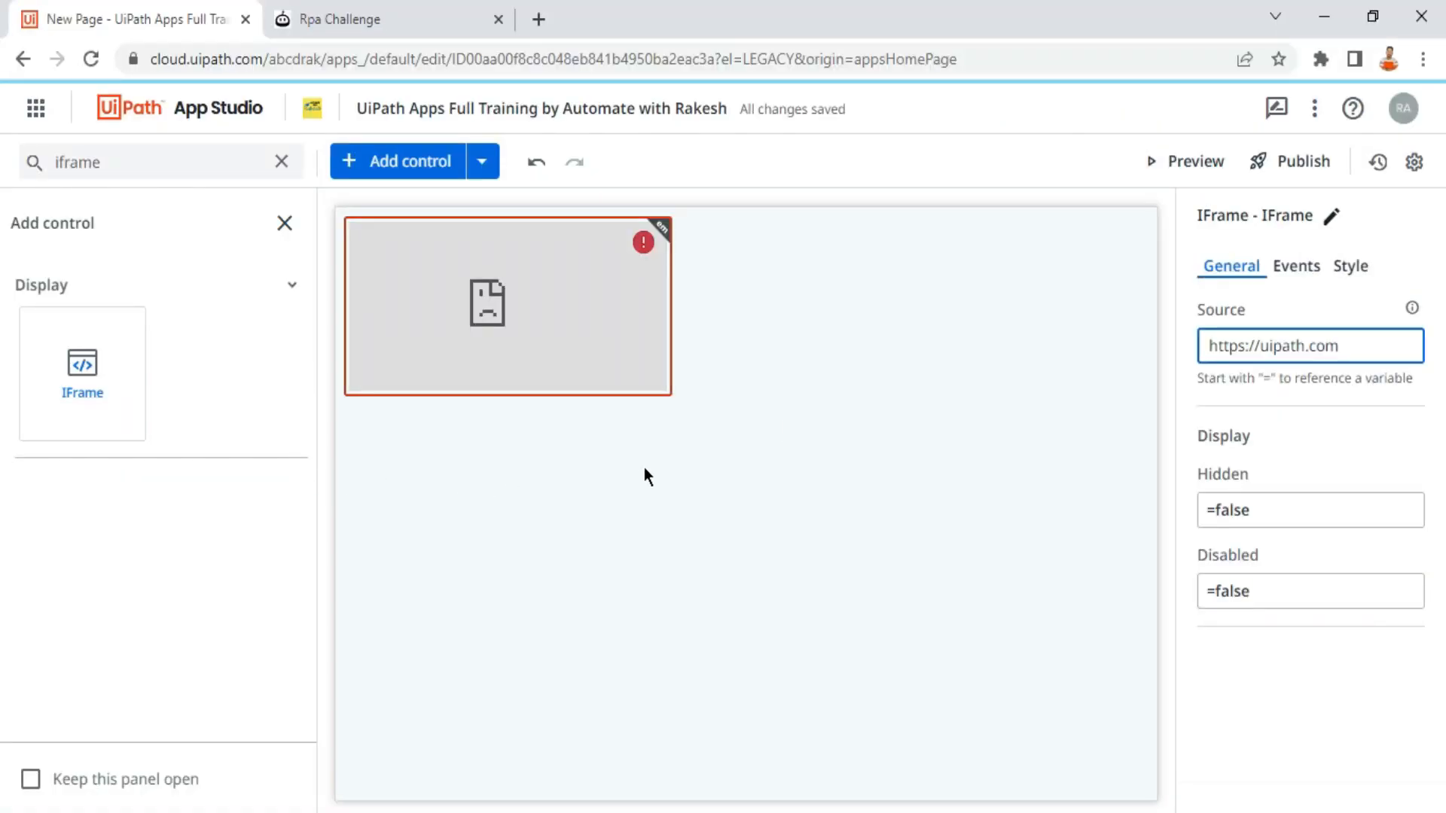
{"action": "left_click", "coordinate": [308, 544]}
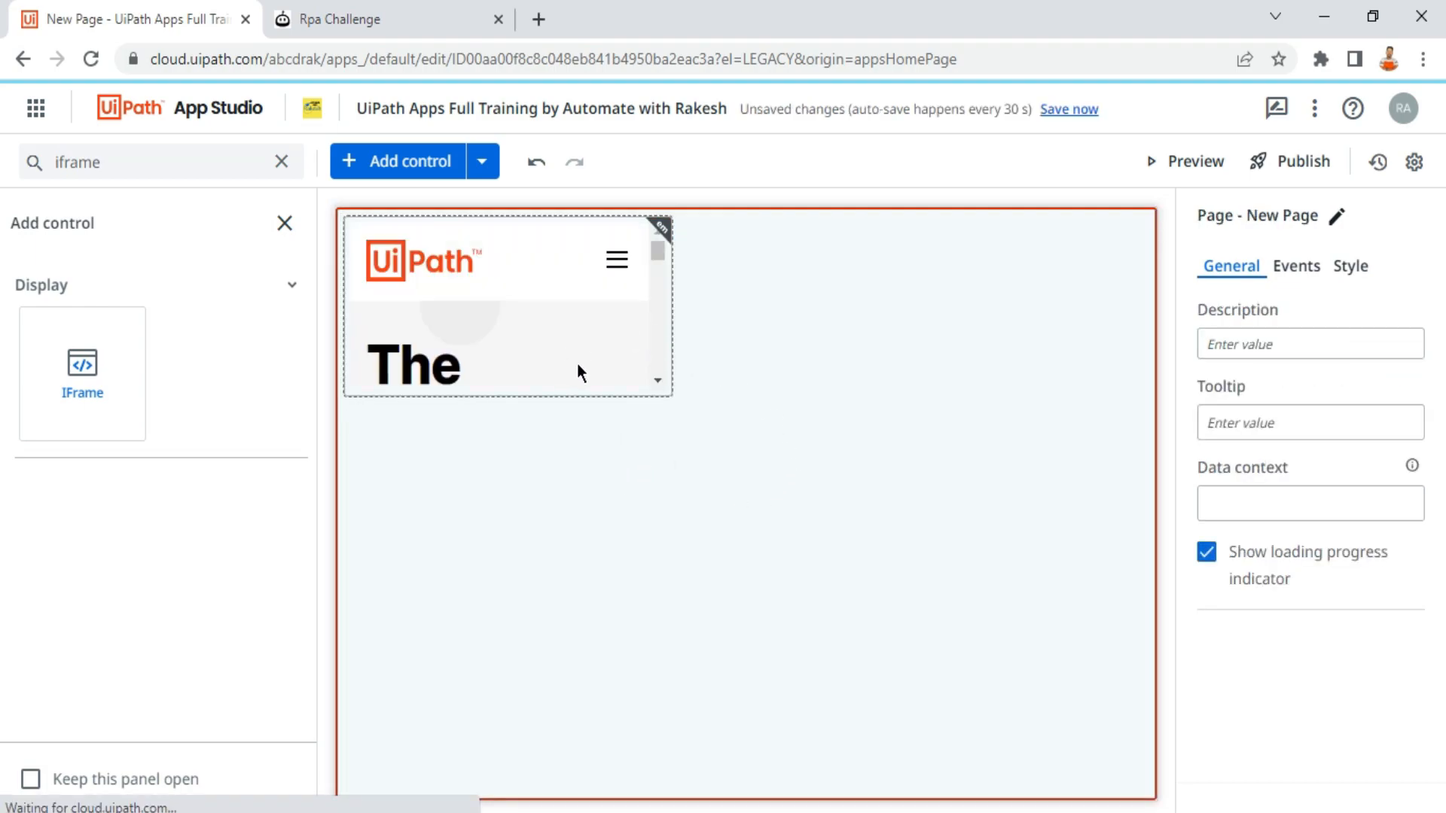
{"action": "left_click", "coordinate": [635, 300]}
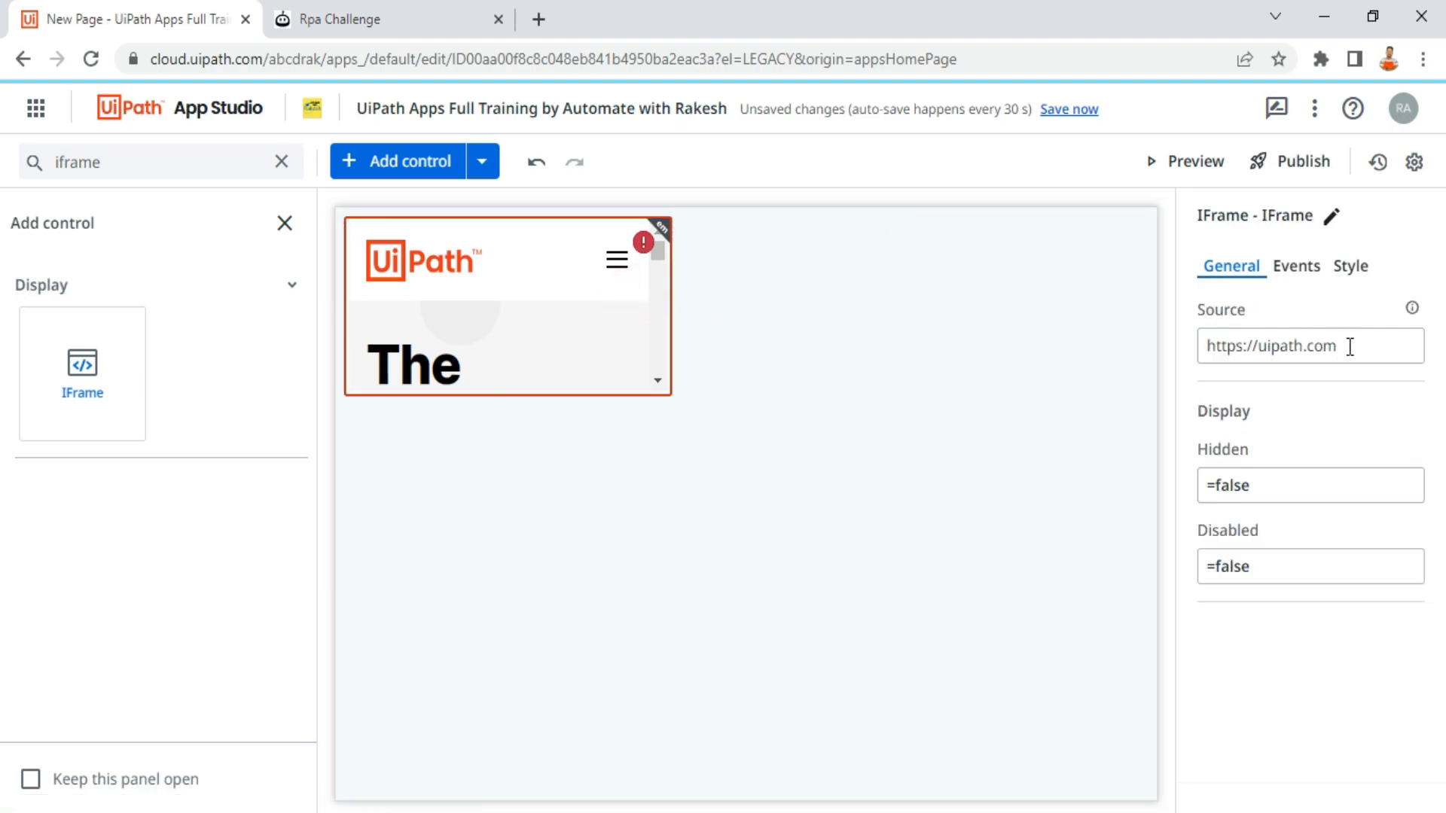
{"action": "left_click", "coordinate": [374, 23]}
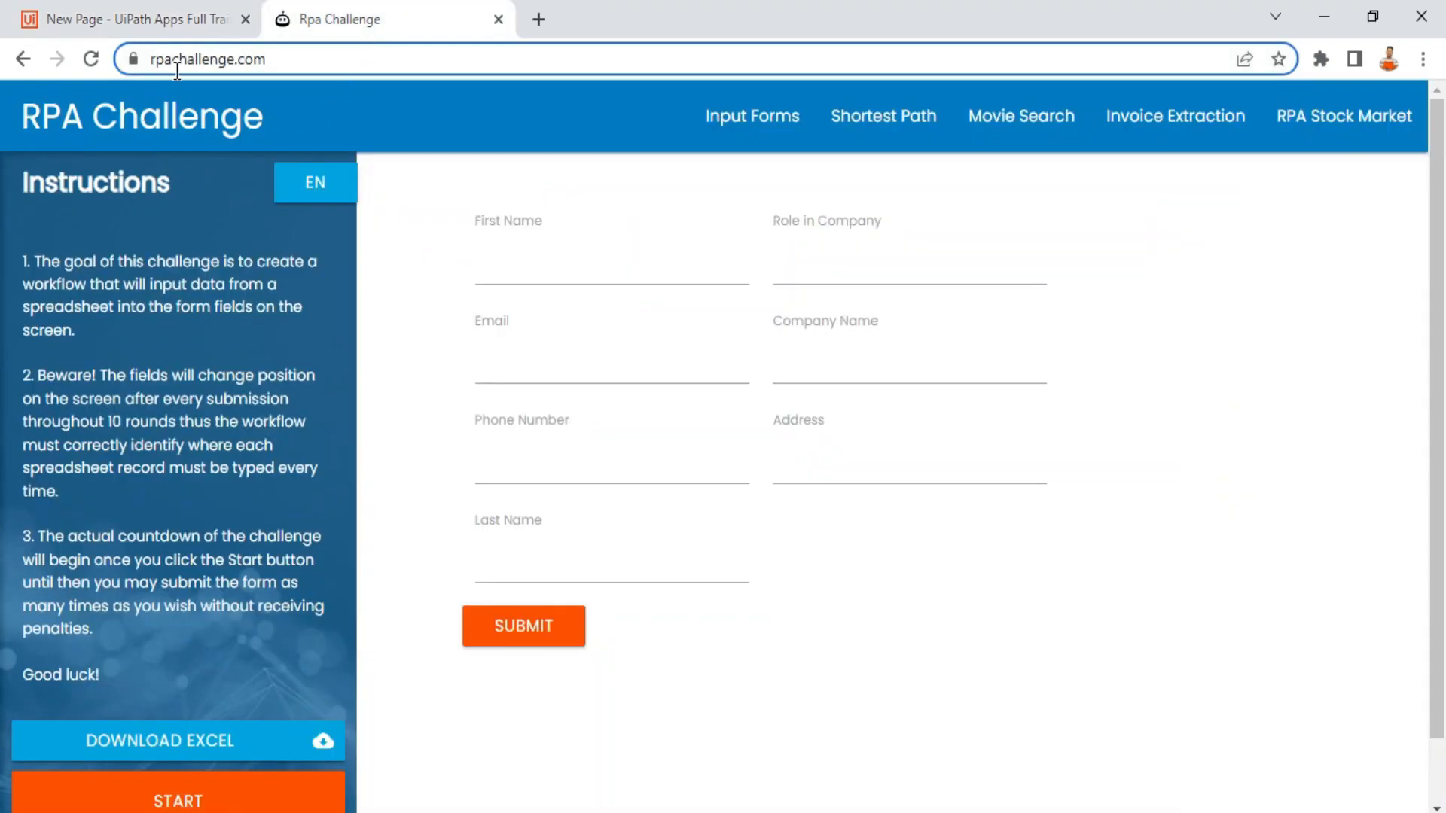
{"action": "left_click", "coordinate": [294, 59]}
{"action": "key", "text": "ctrl+c"}
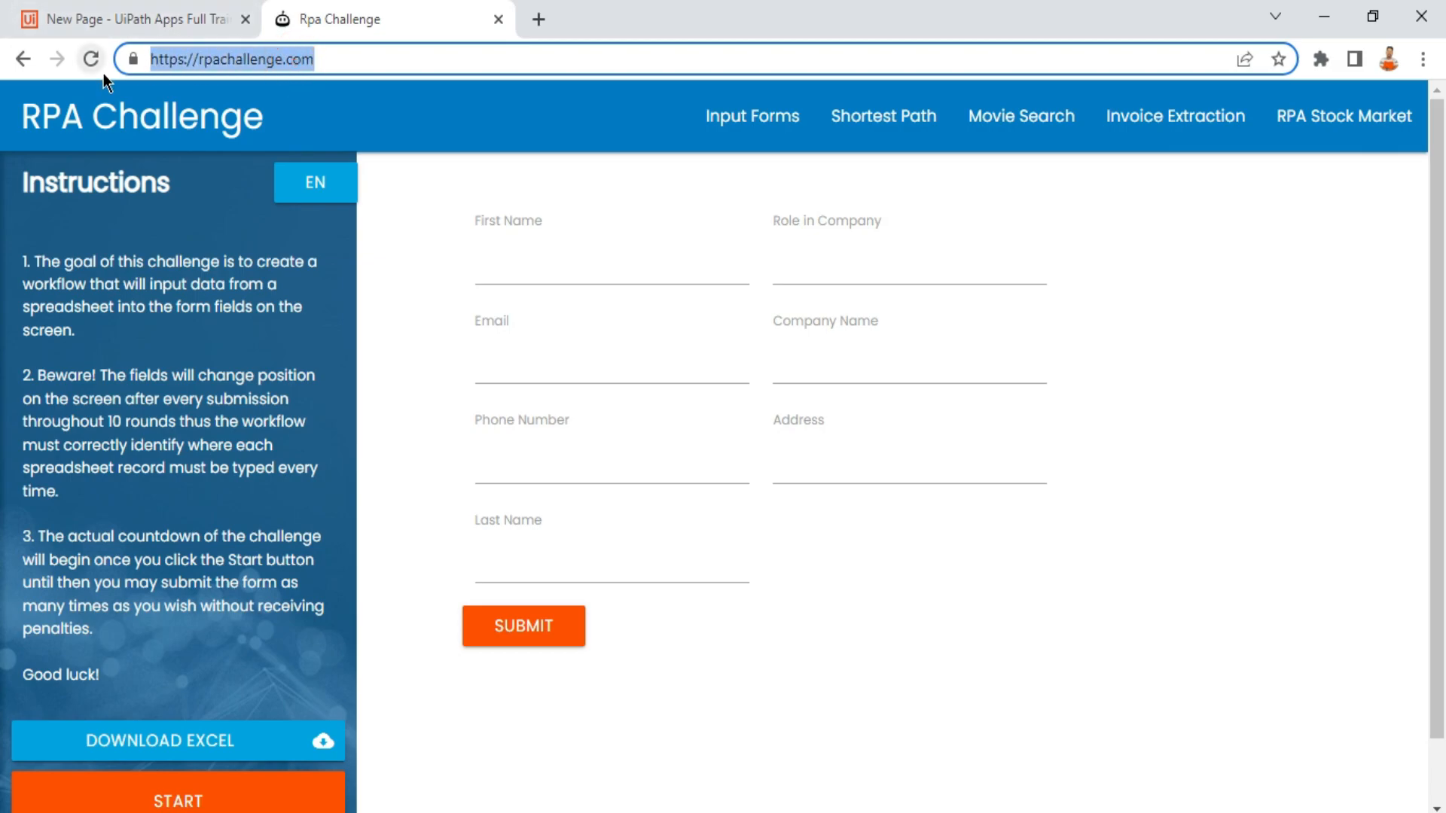
{"action": "left_click", "coordinate": [98, 11]}
{"action": "left_click_drag", "start_coordinate": [1353, 341], "coordinate": [1169, 358]}
{"action": "key", "text": "ctrl+v"}
{"action": "left_click", "coordinate": [1059, 476]}
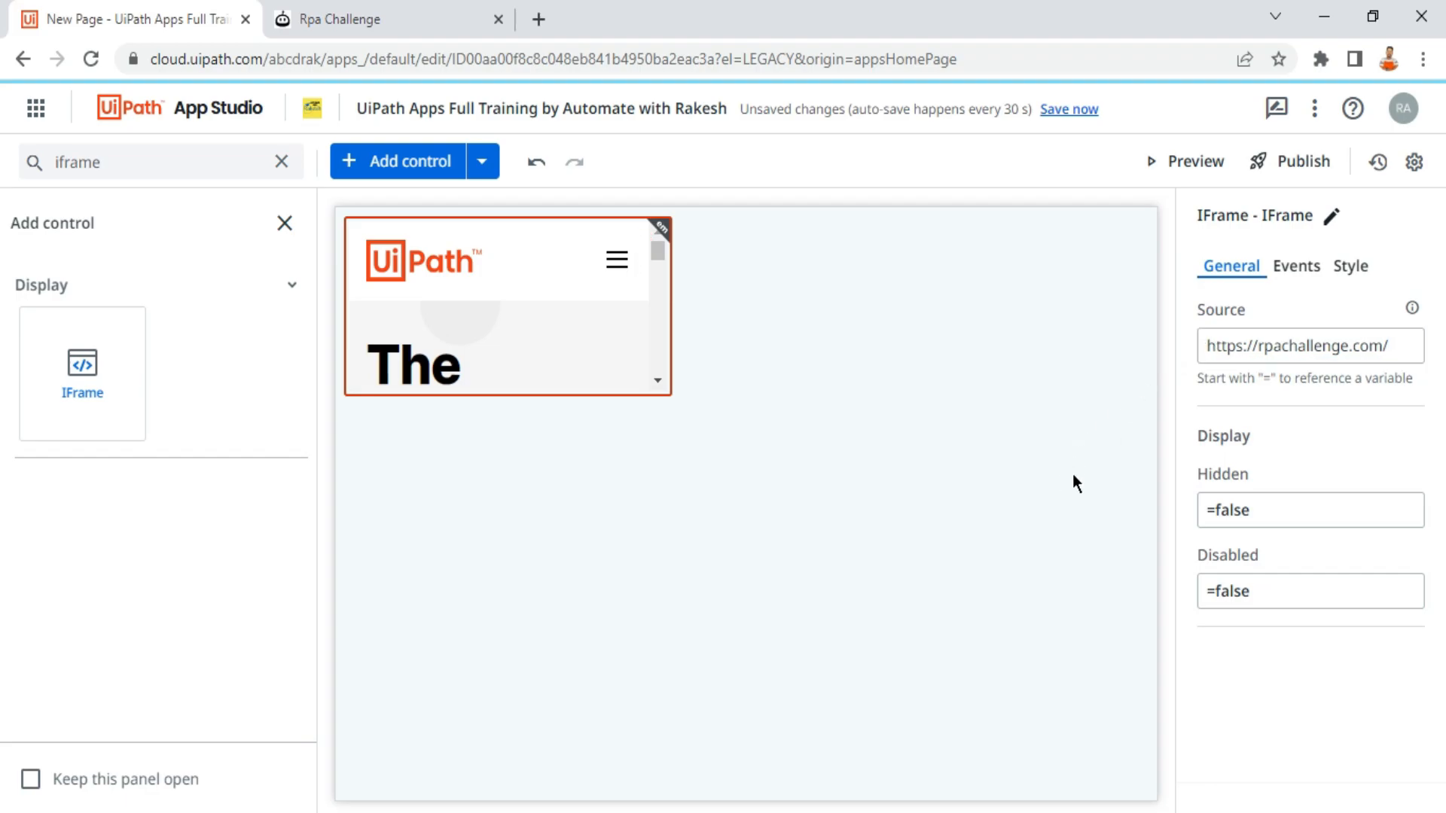
{"action": "left_click", "coordinate": [504, 294]}
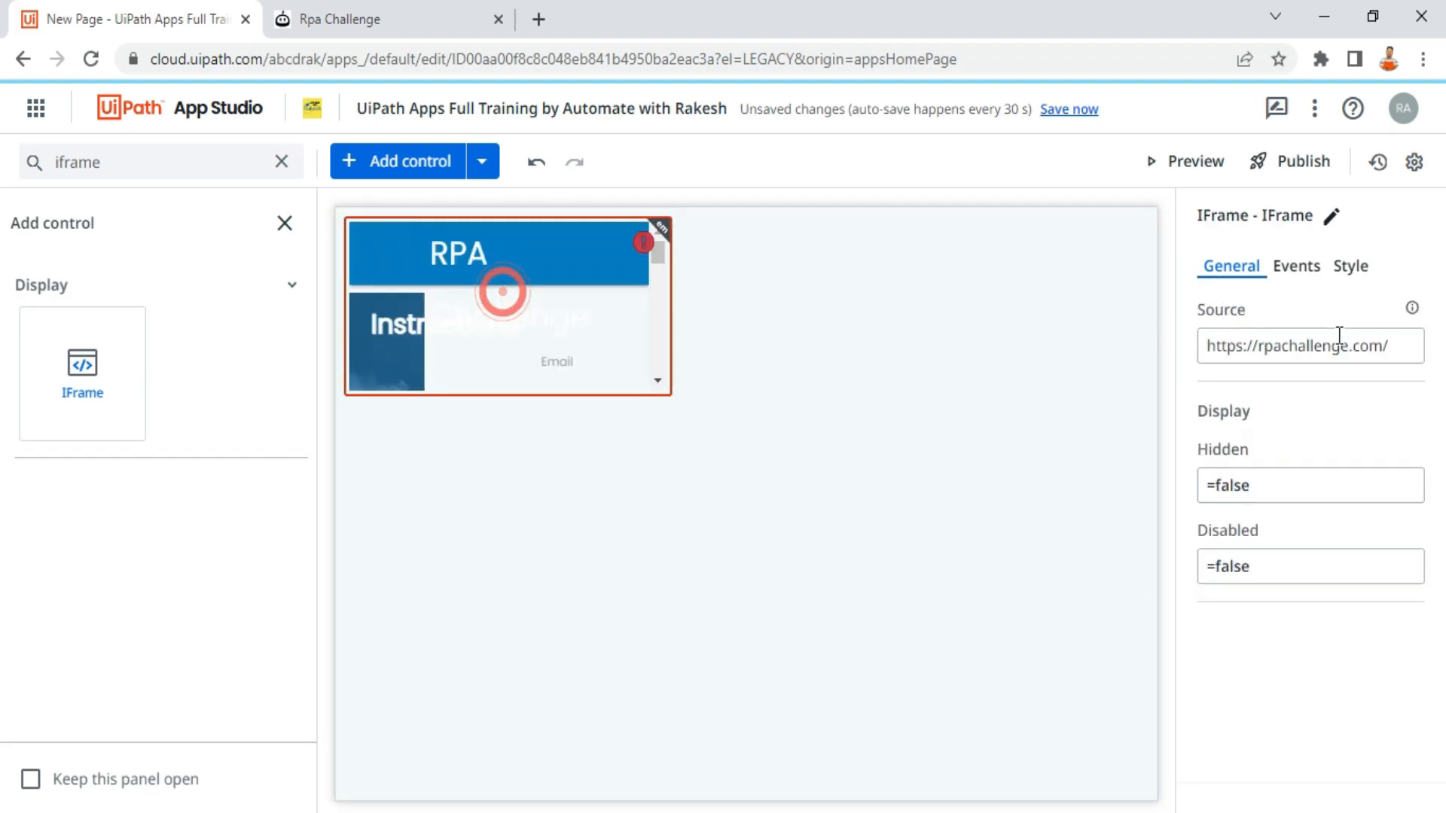
{"action": "mouse_move", "coordinate": [1419, 309]}
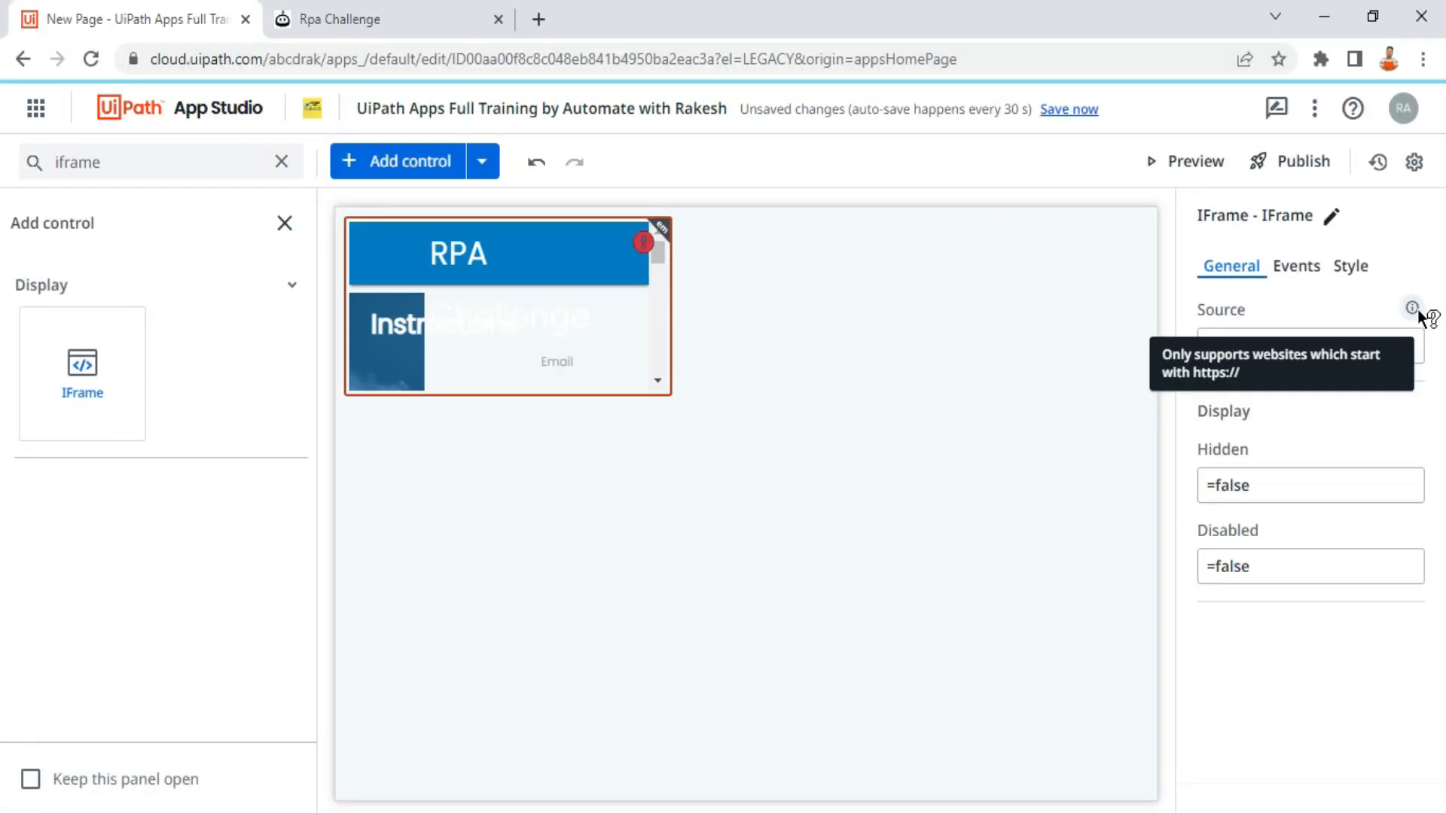
{"action": "left_click", "coordinate": [1036, 378]}
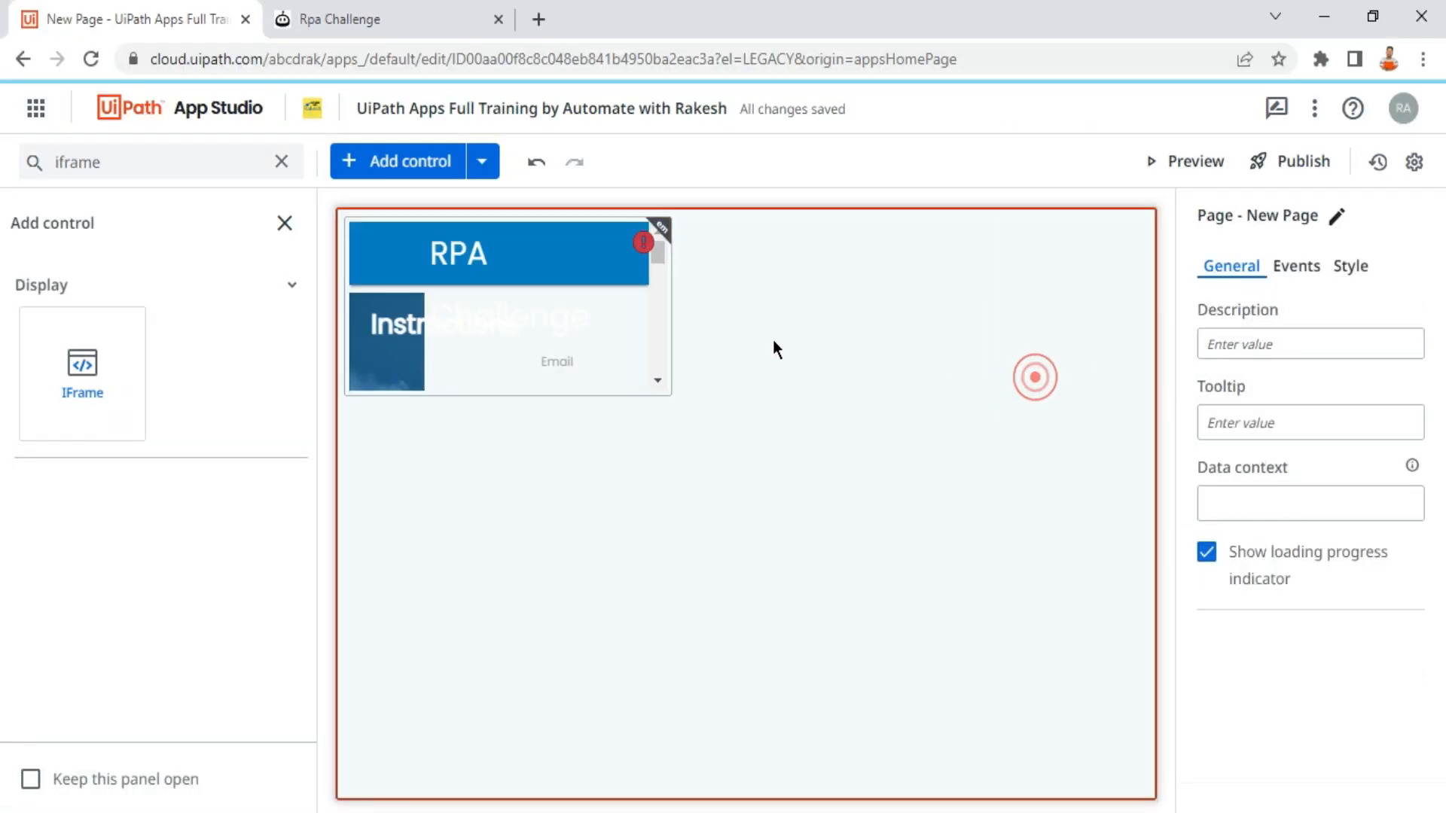
Step: Preview the app and look through the embedded RPA Challenge page from top to bottom
{"action": "left_click", "coordinate": [579, 298]}
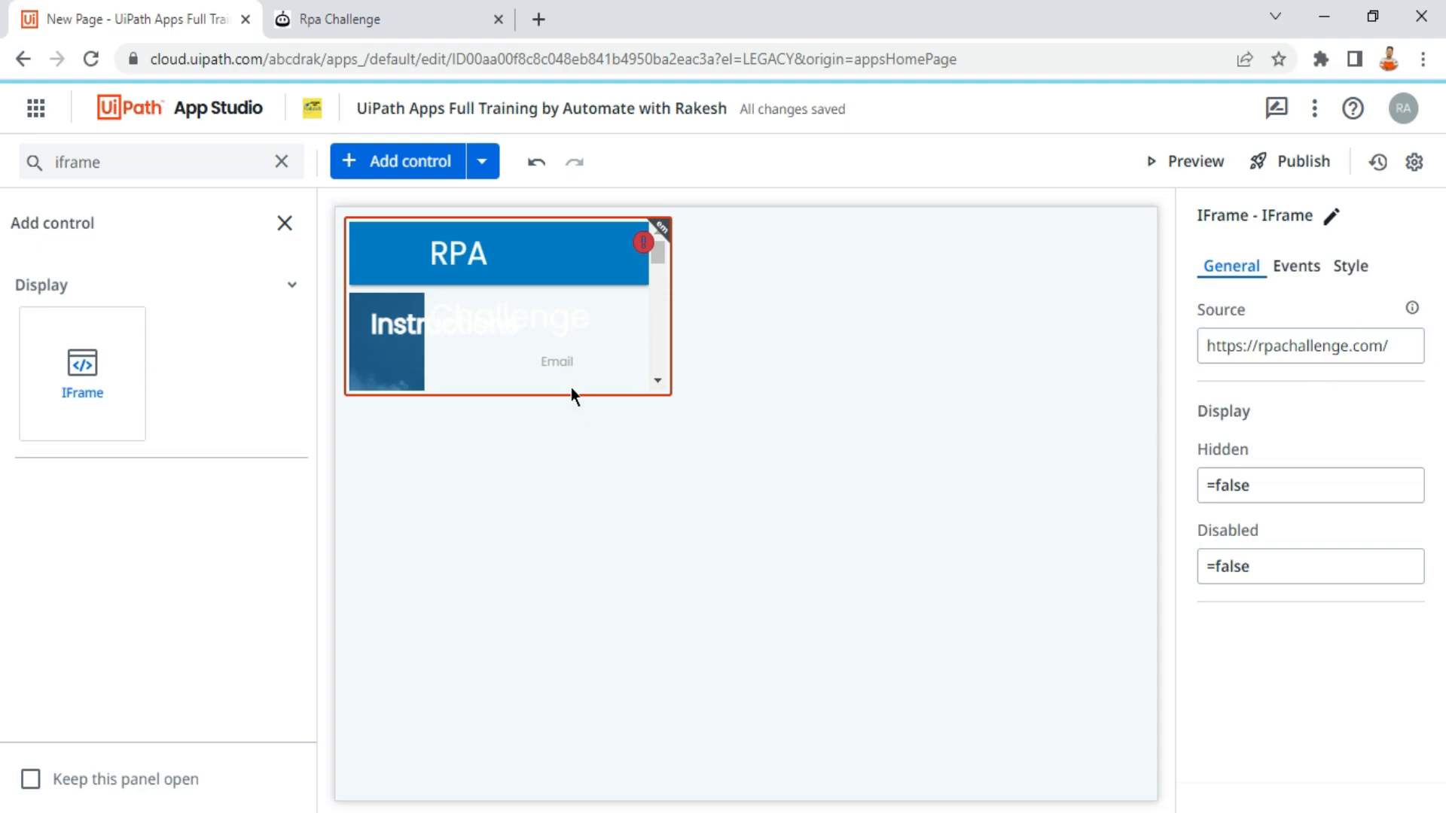
{"action": "left_click", "coordinate": [1192, 166]}
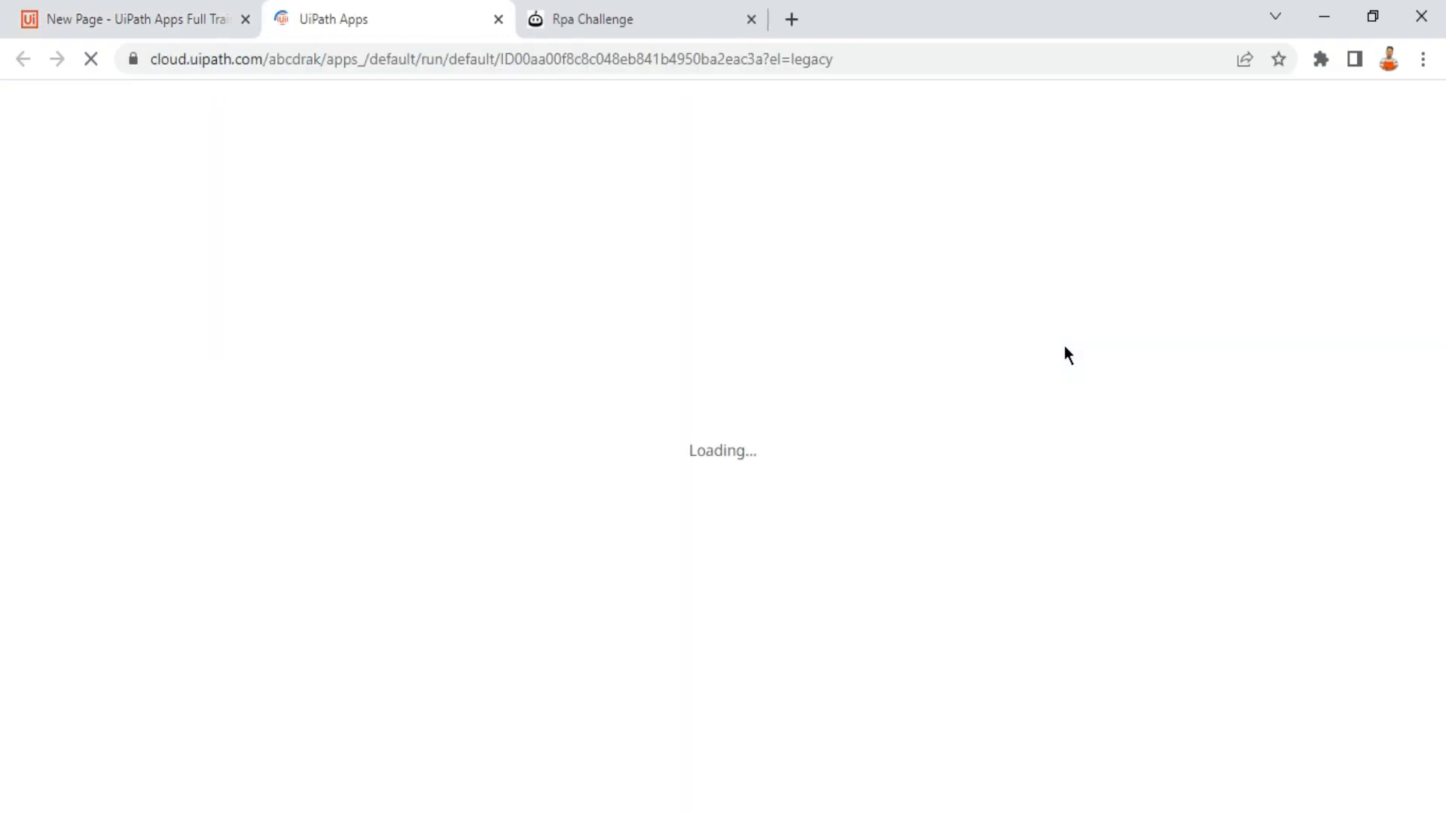
{"action": "scroll", "coordinate": [261, 283], "scroll_direction": "down", "scroll_amount": 10}
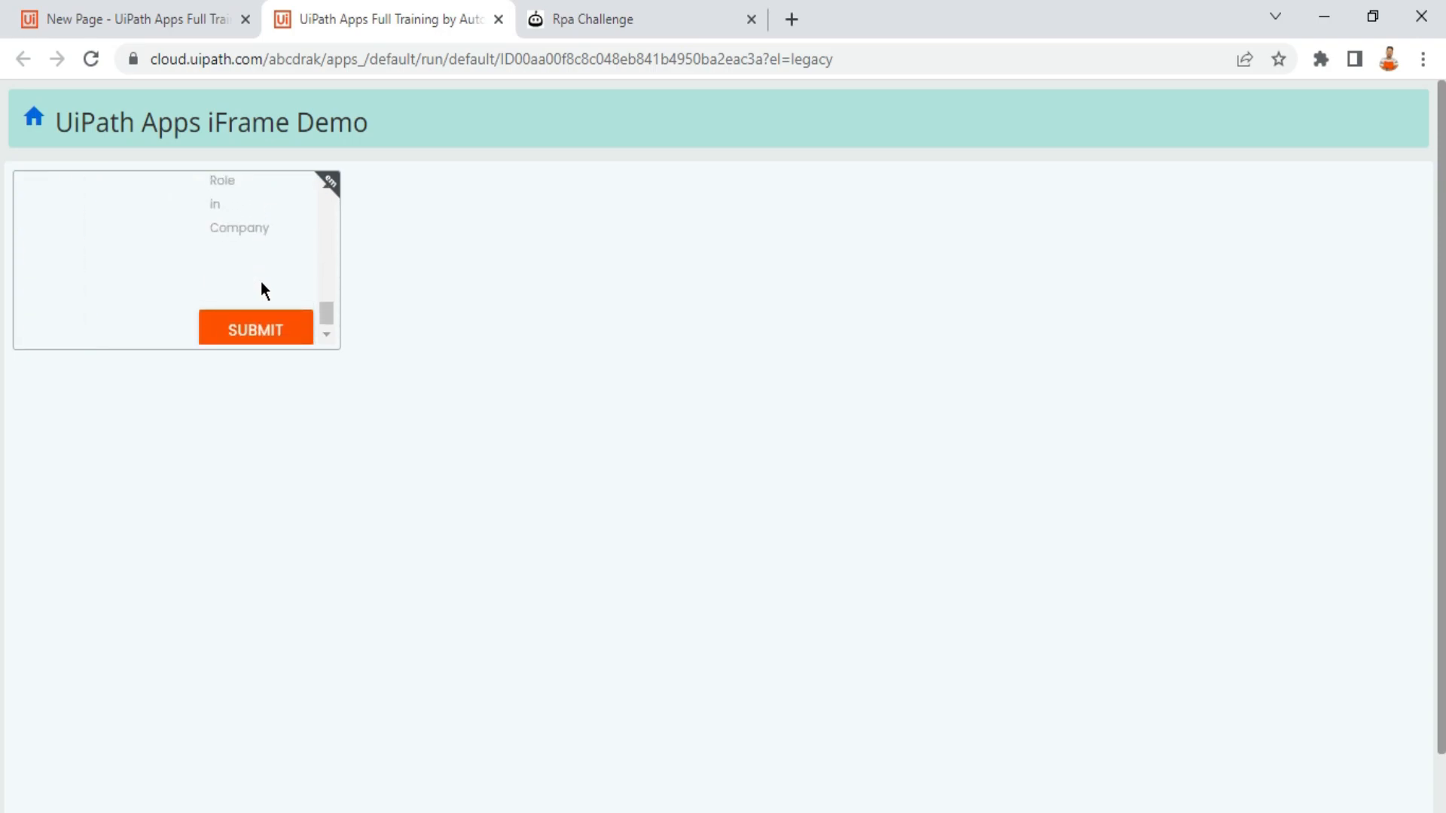
{"action": "scroll", "coordinate": [261, 282], "scroll_direction": "up", "scroll_amount": 10}
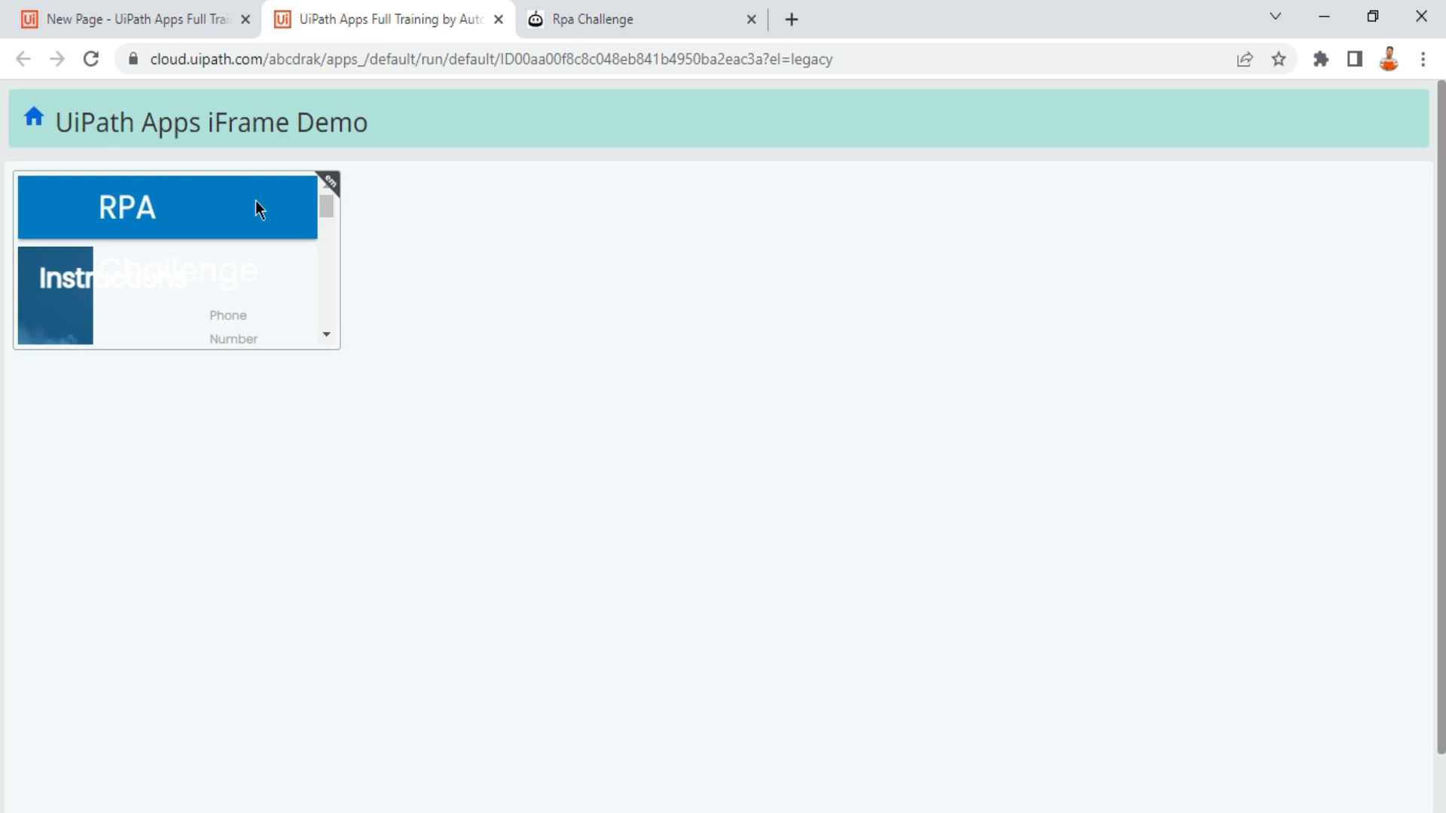
{"action": "left_click", "coordinate": [222, 21]}
{"action": "left_click", "coordinate": [423, 19]}
Step: Return to the app editor and clear the automatic width and height in the IFrame's style settings
{"action": "left_click", "coordinate": [210, 21]}
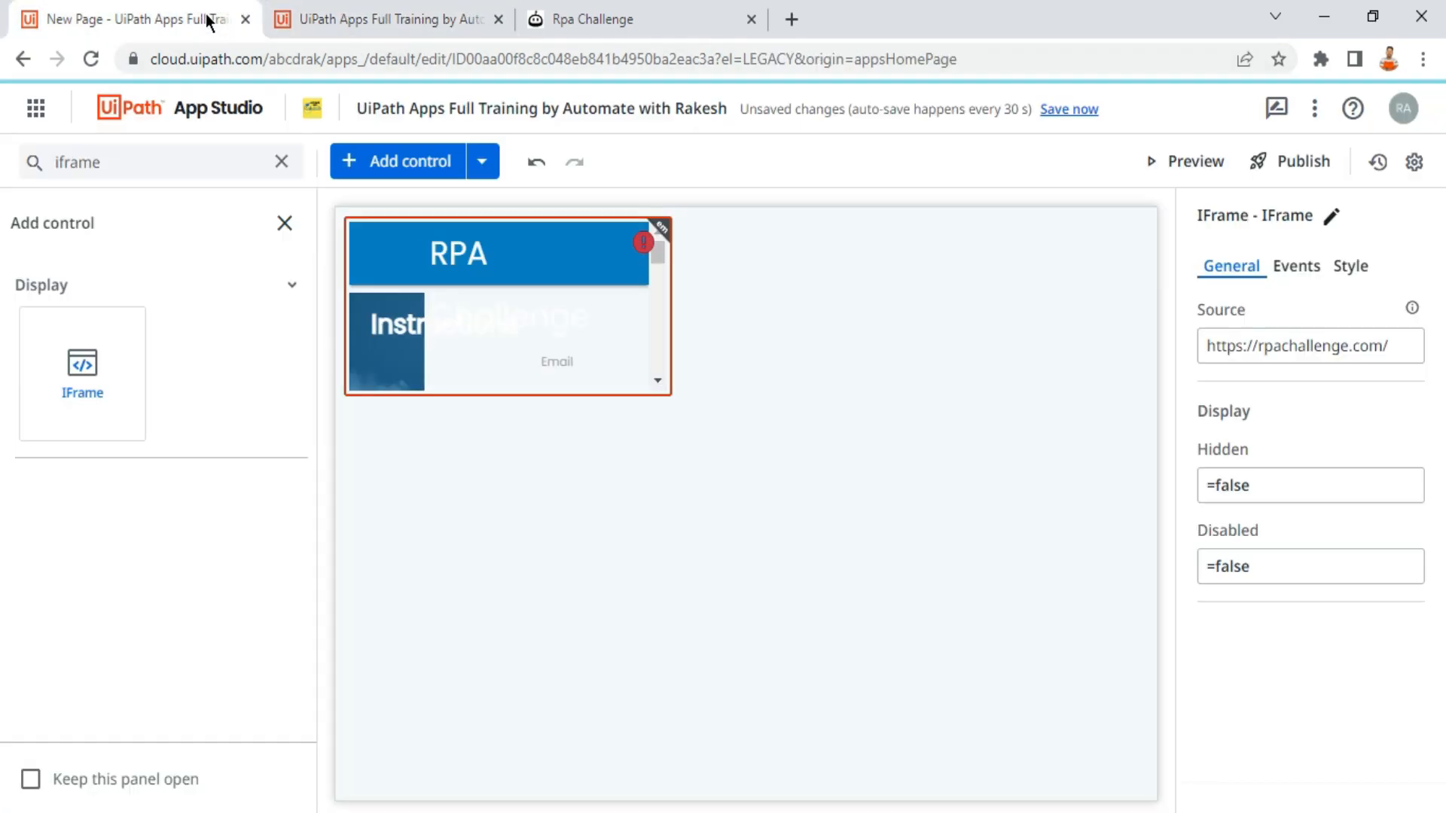
{"action": "left_click", "coordinate": [1350, 266]}
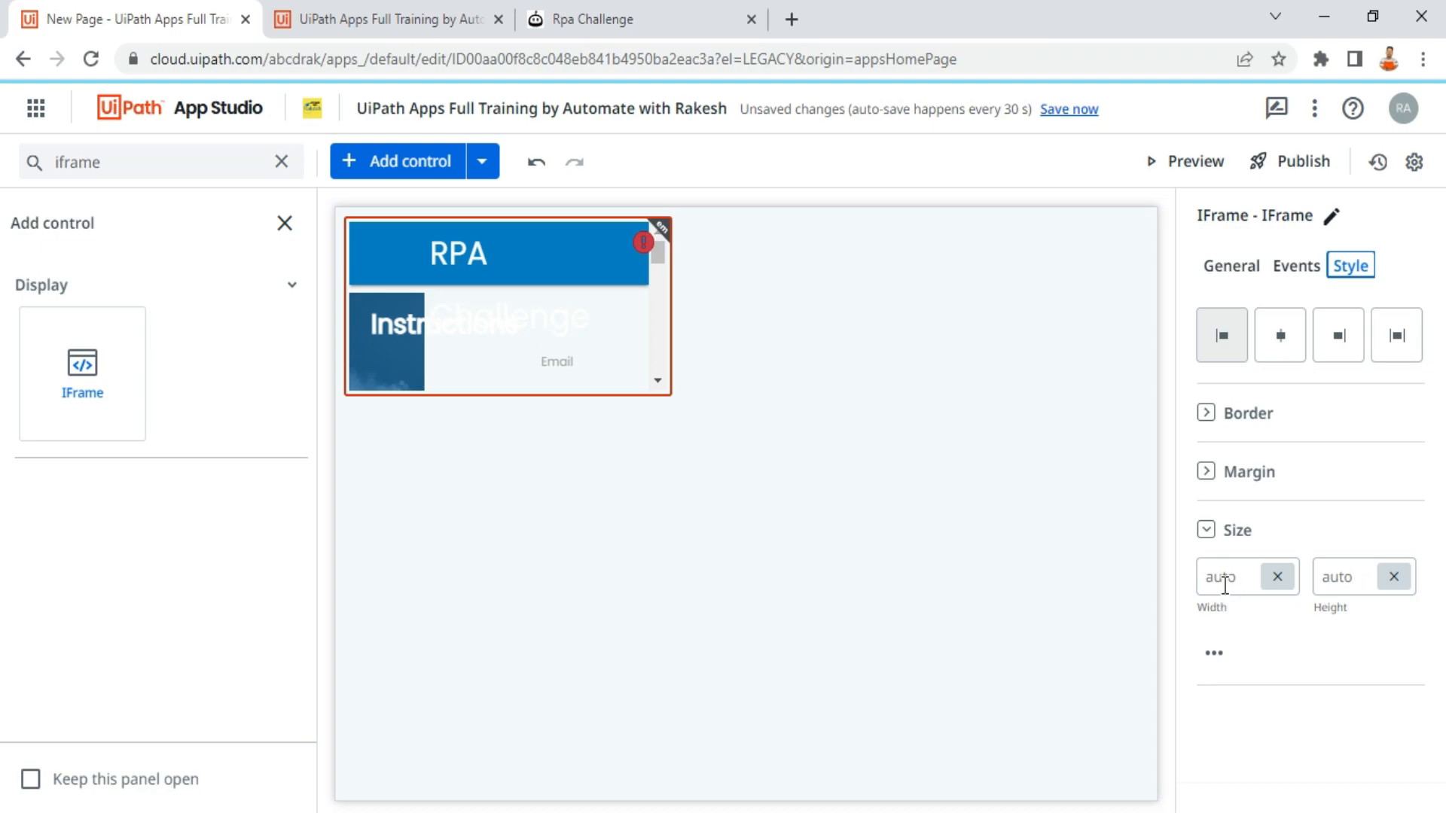
{"action": "left_click", "coordinate": [1278, 576]}
{"action": "left_click", "coordinate": [1394, 577]}
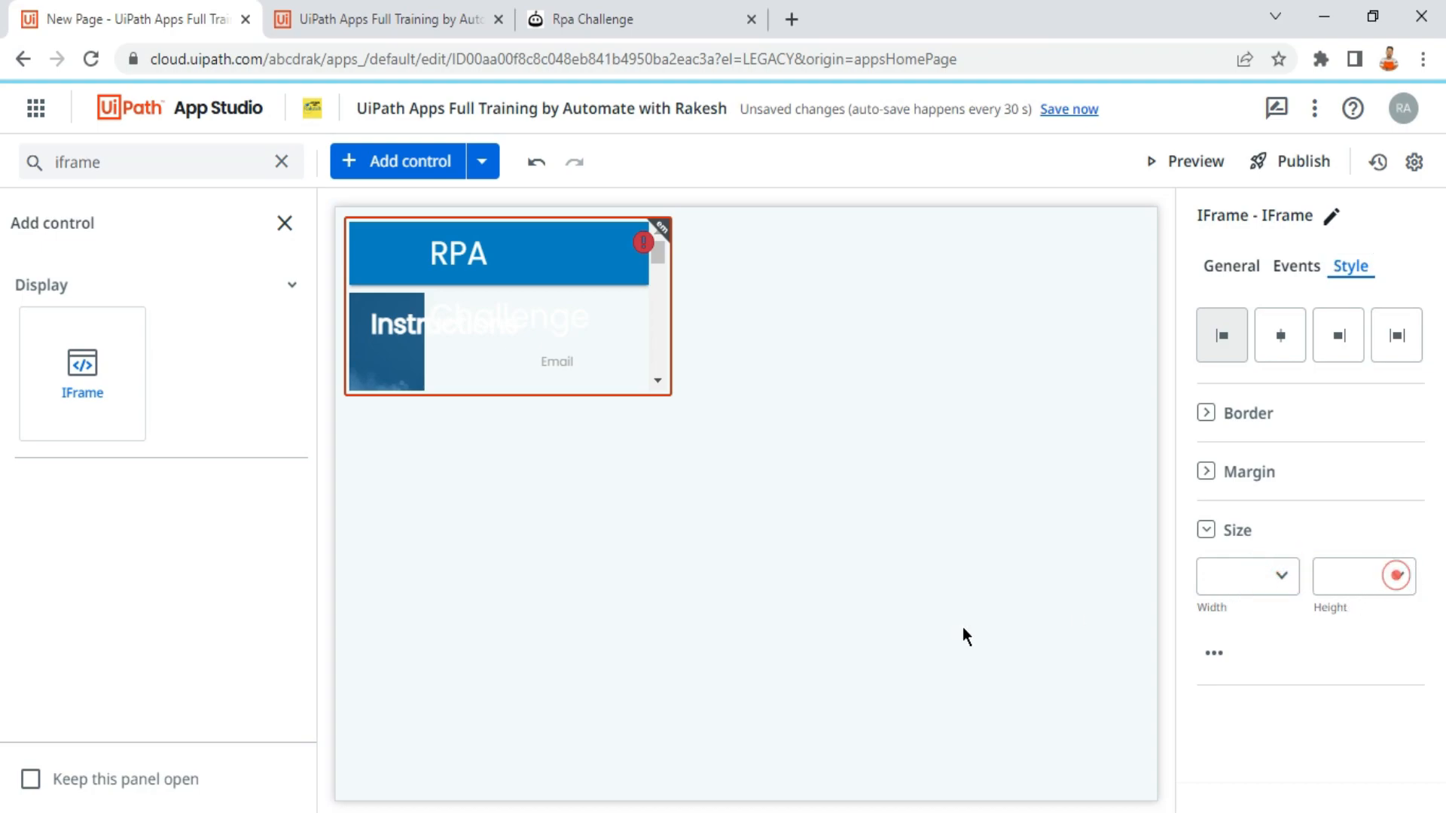
Step: Set the IFrame's width to 50 %
{"action": "left_click", "coordinate": [1281, 577]}
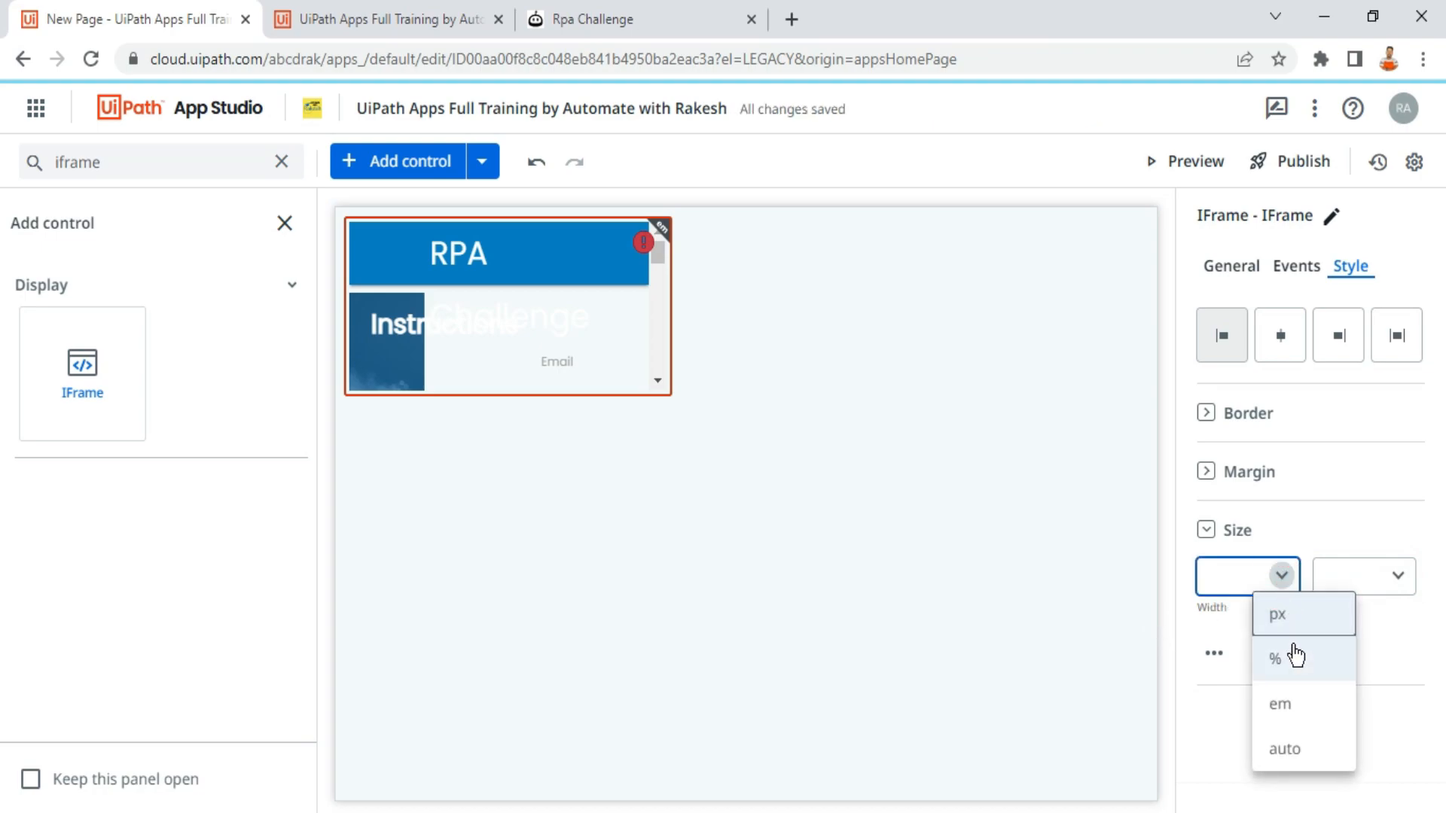
{"action": "left_click", "coordinate": [1280, 664]}
{"action": "left_click", "coordinate": [1226, 577]}
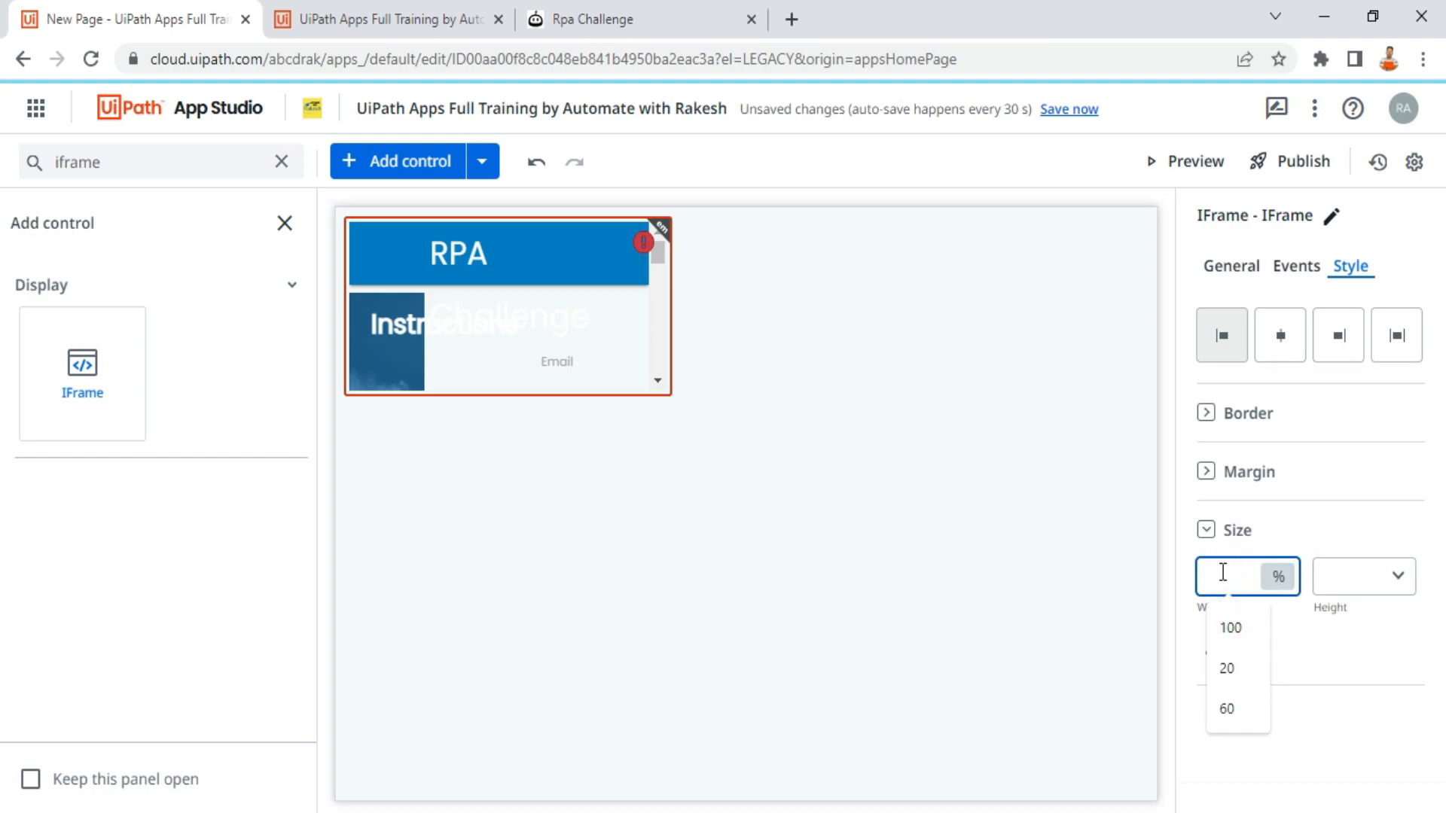
{"action": "type", "text": "50"}
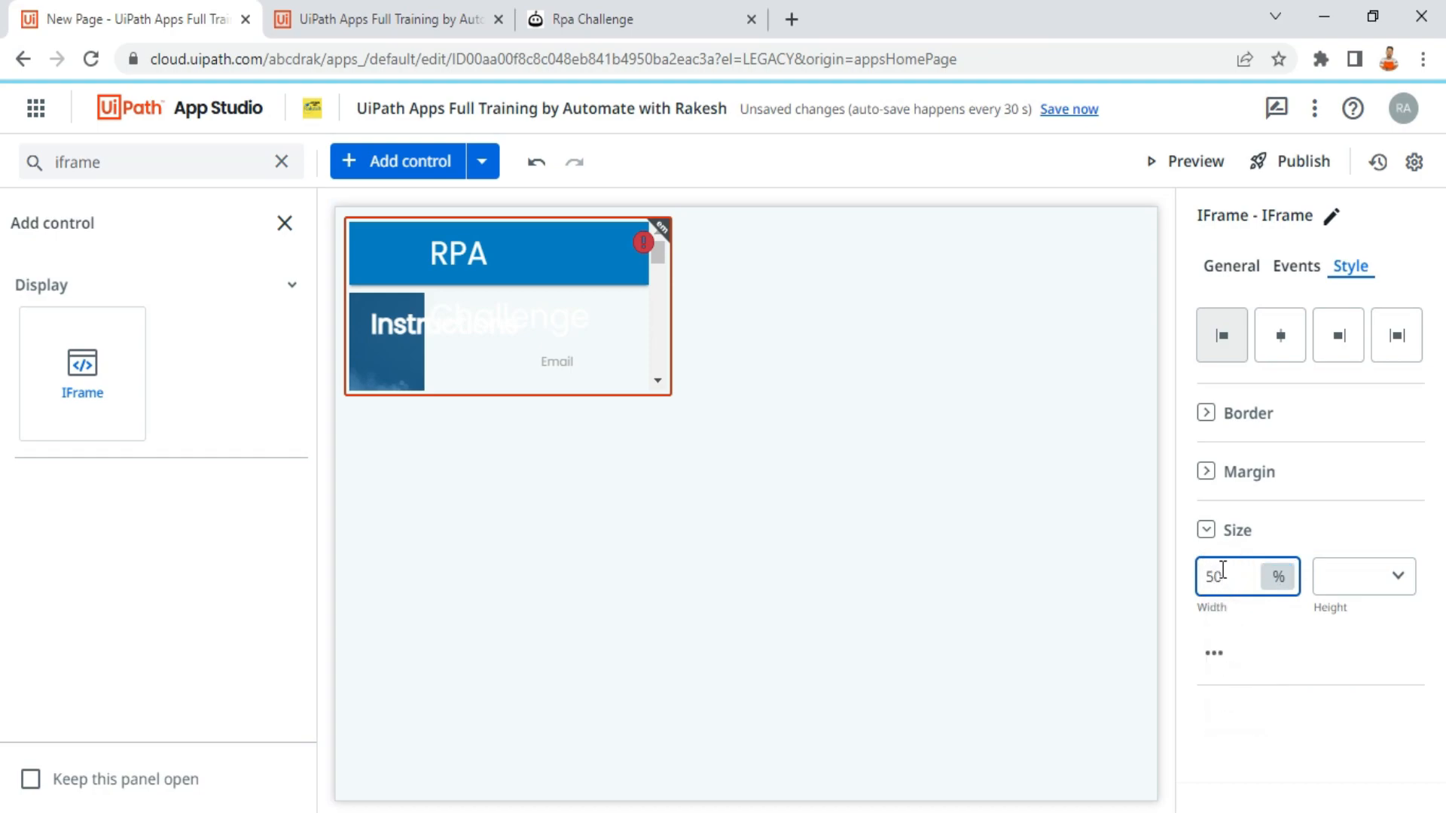
{"action": "left_click", "coordinate": [1133, 637]}
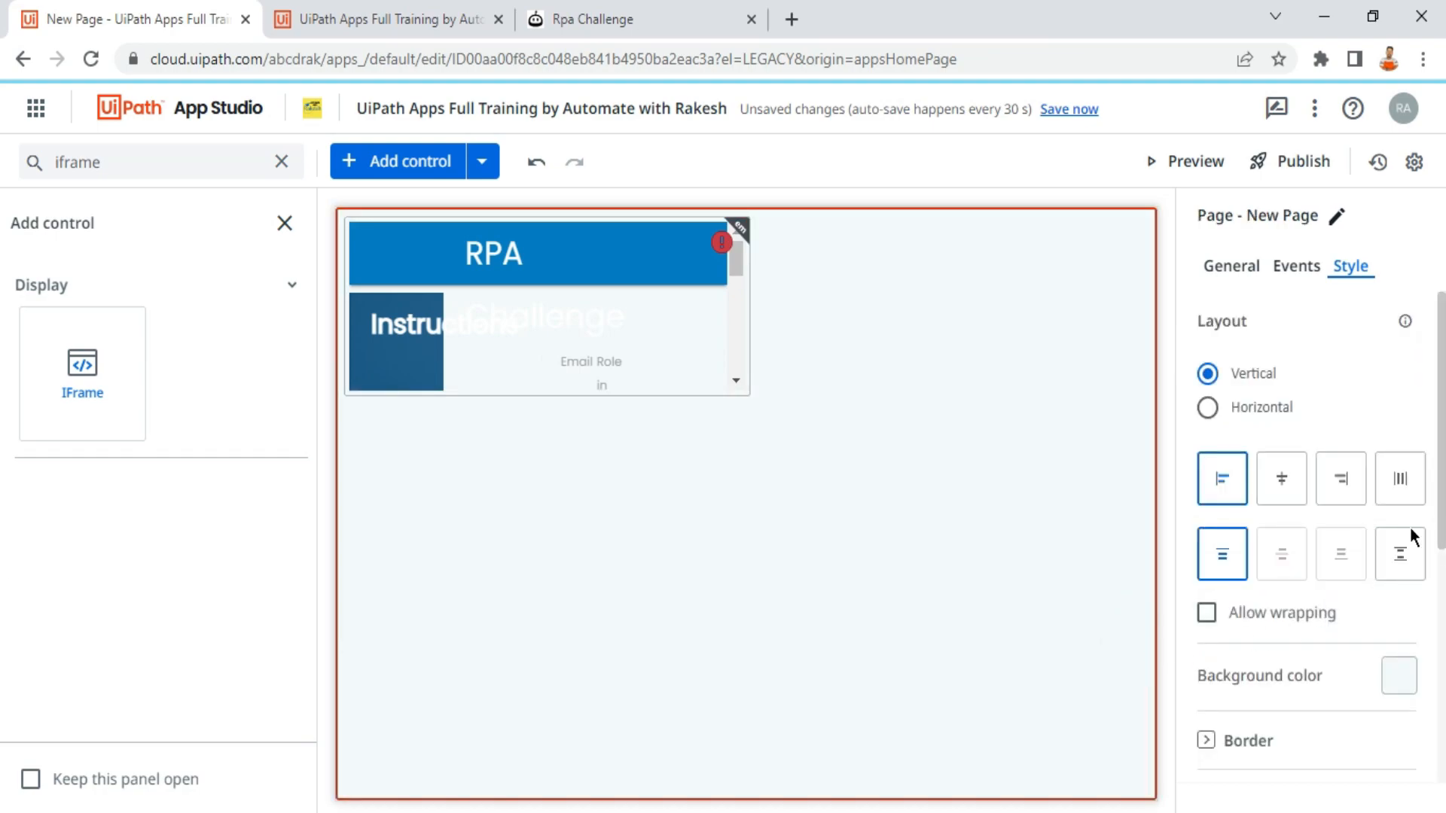
Step: Close the list of available controls and set the IFrame's height to 100 %
{"action": "left_click", "coordinate": [698, 278]}
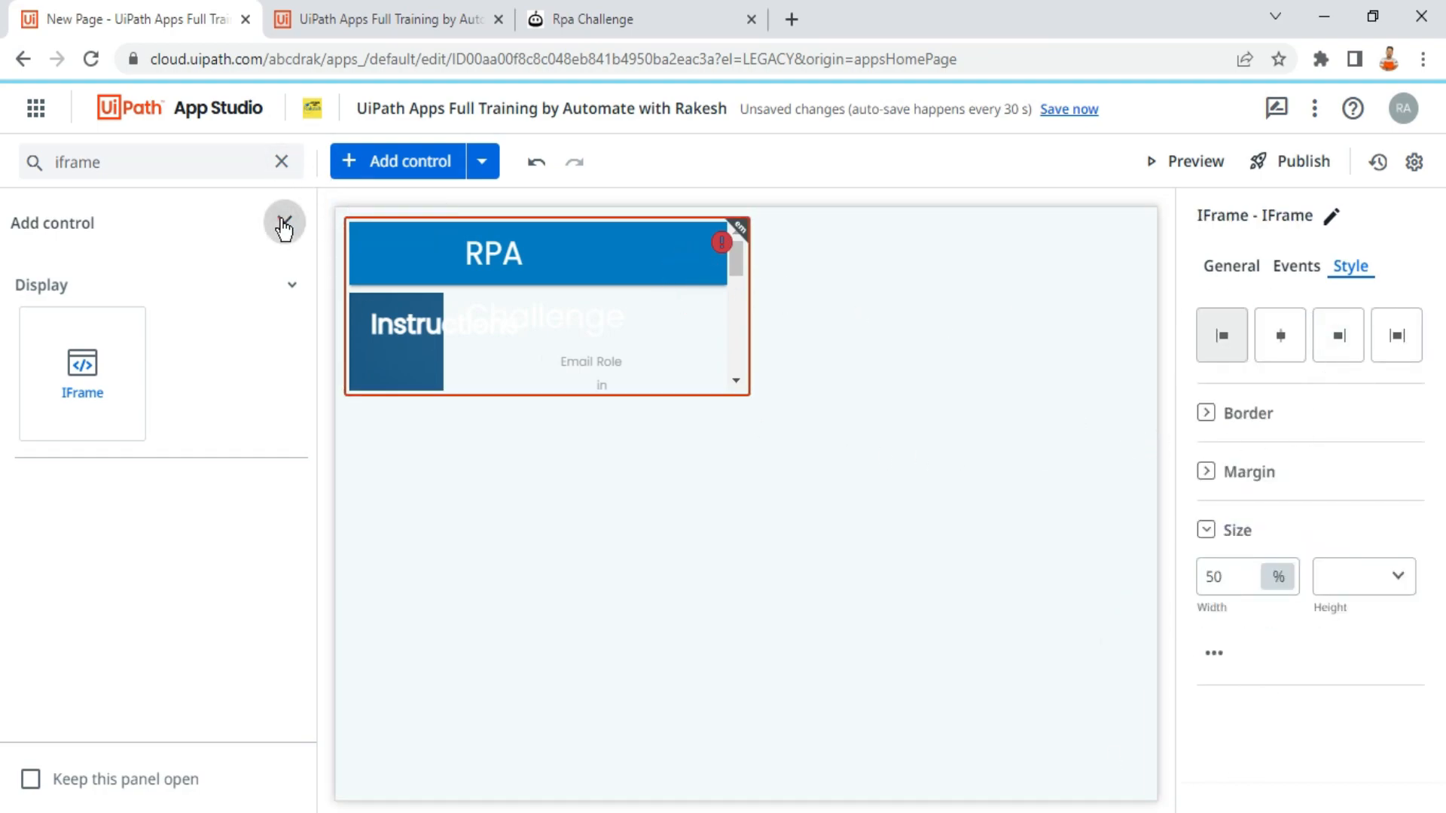
{"action": "left_click", "coordinate": [283, 221]}
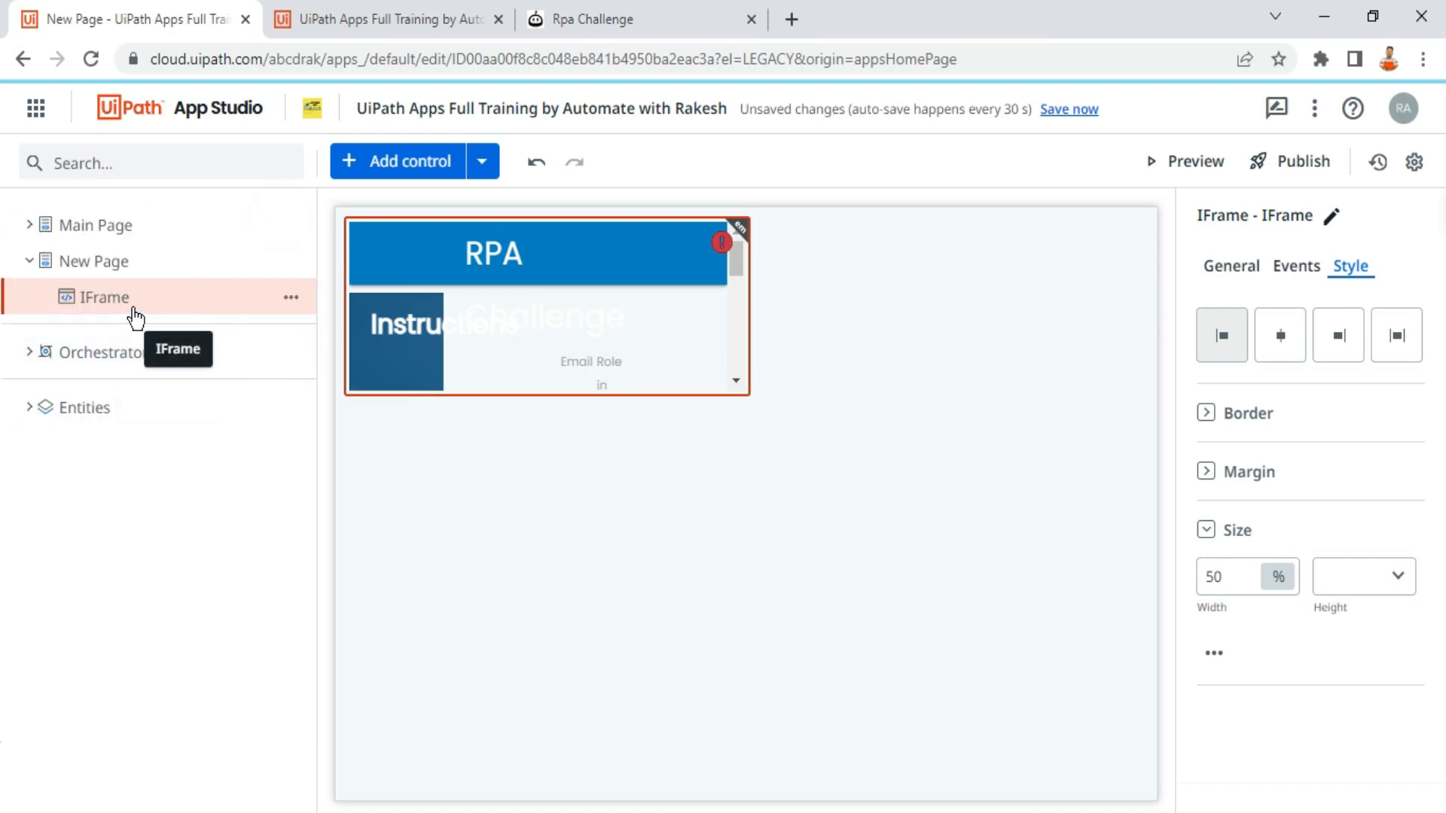
{"action": "left_click", "coordinate": [1398, 580]}
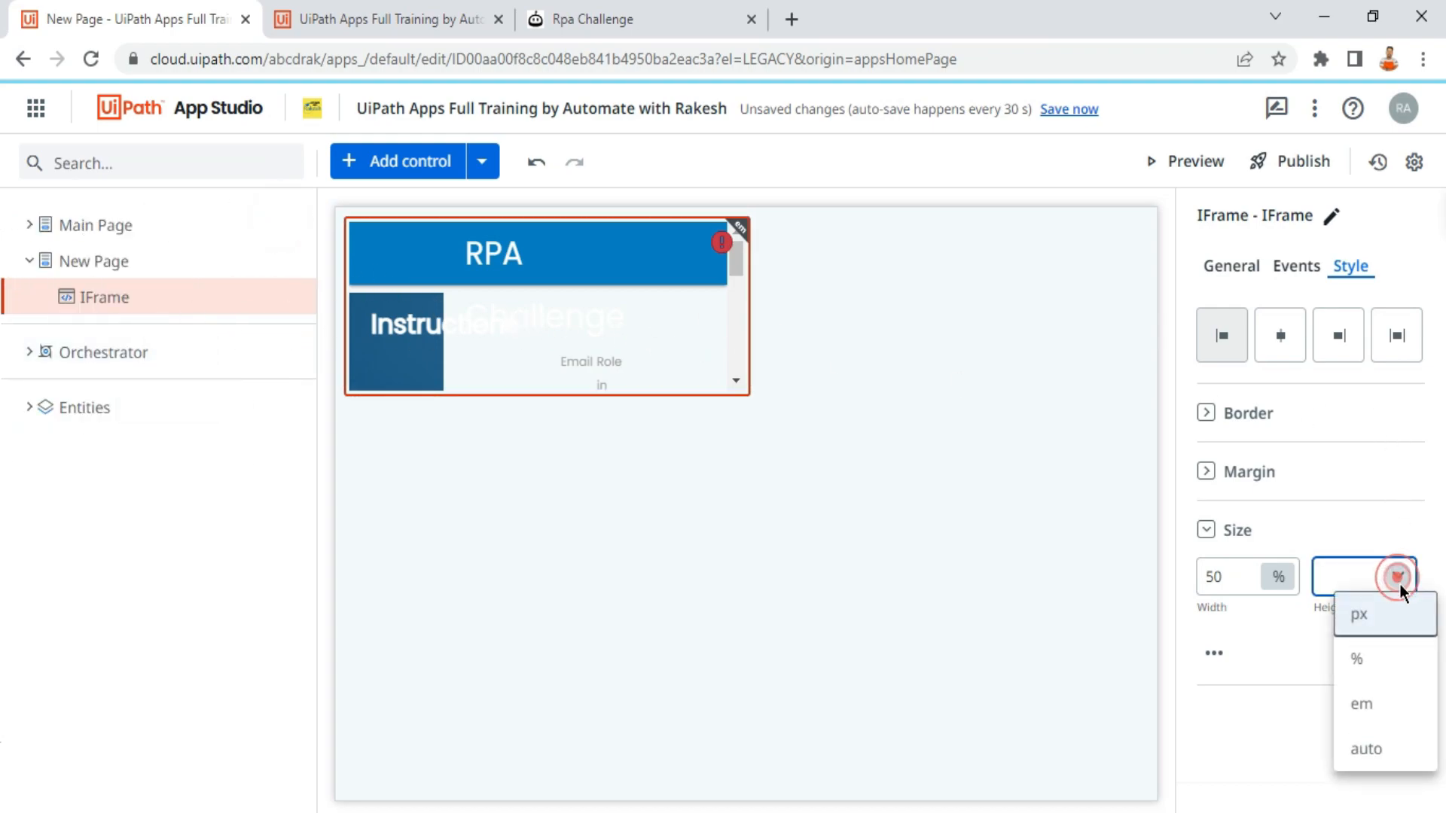
{"action": "left_click", "coordinate": [1370, 657]}
{"action": "left_click", "coordinate": [1341, 581]}
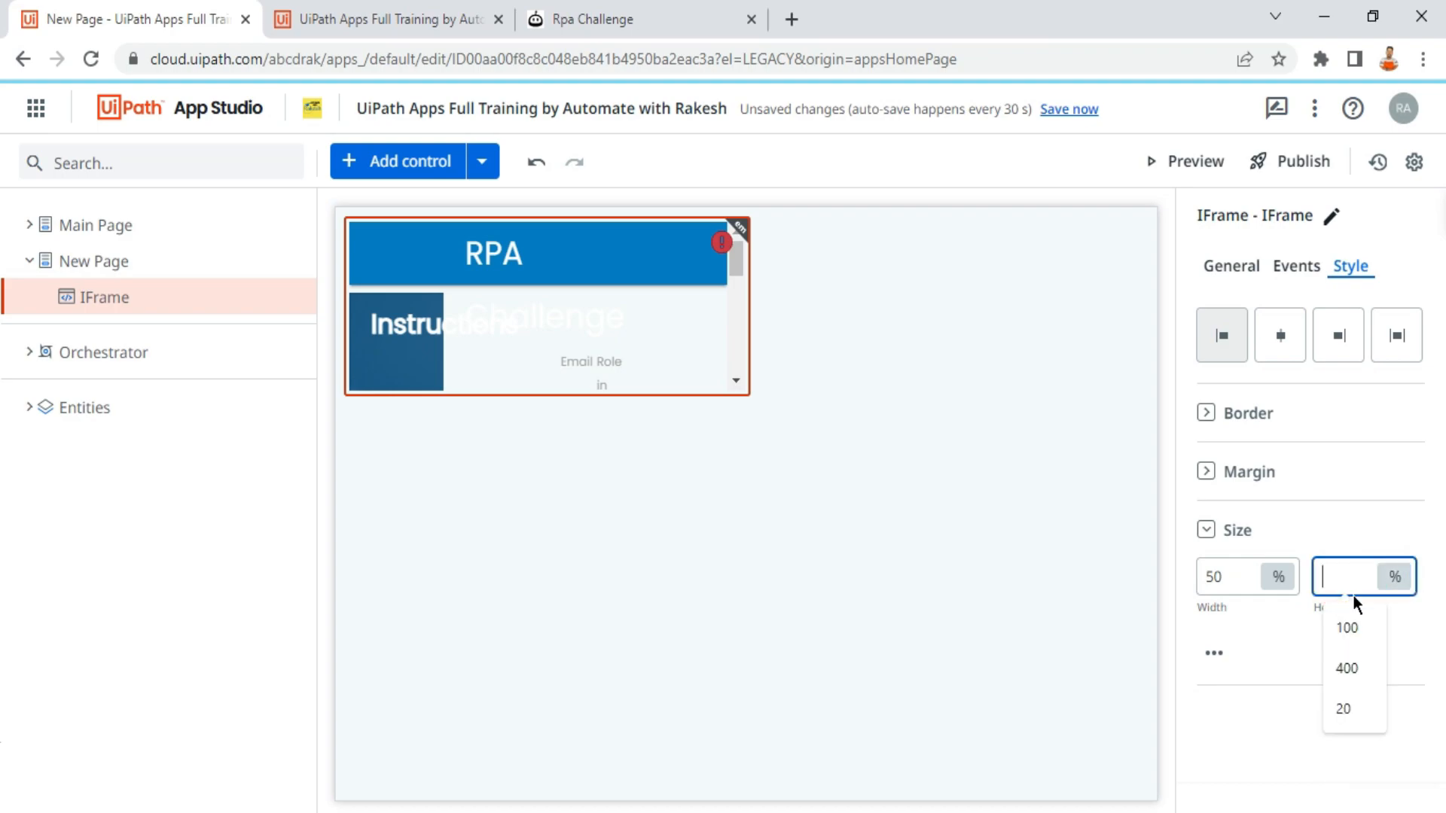
{"action": "left_click", "coordinate": [1356, 628]}
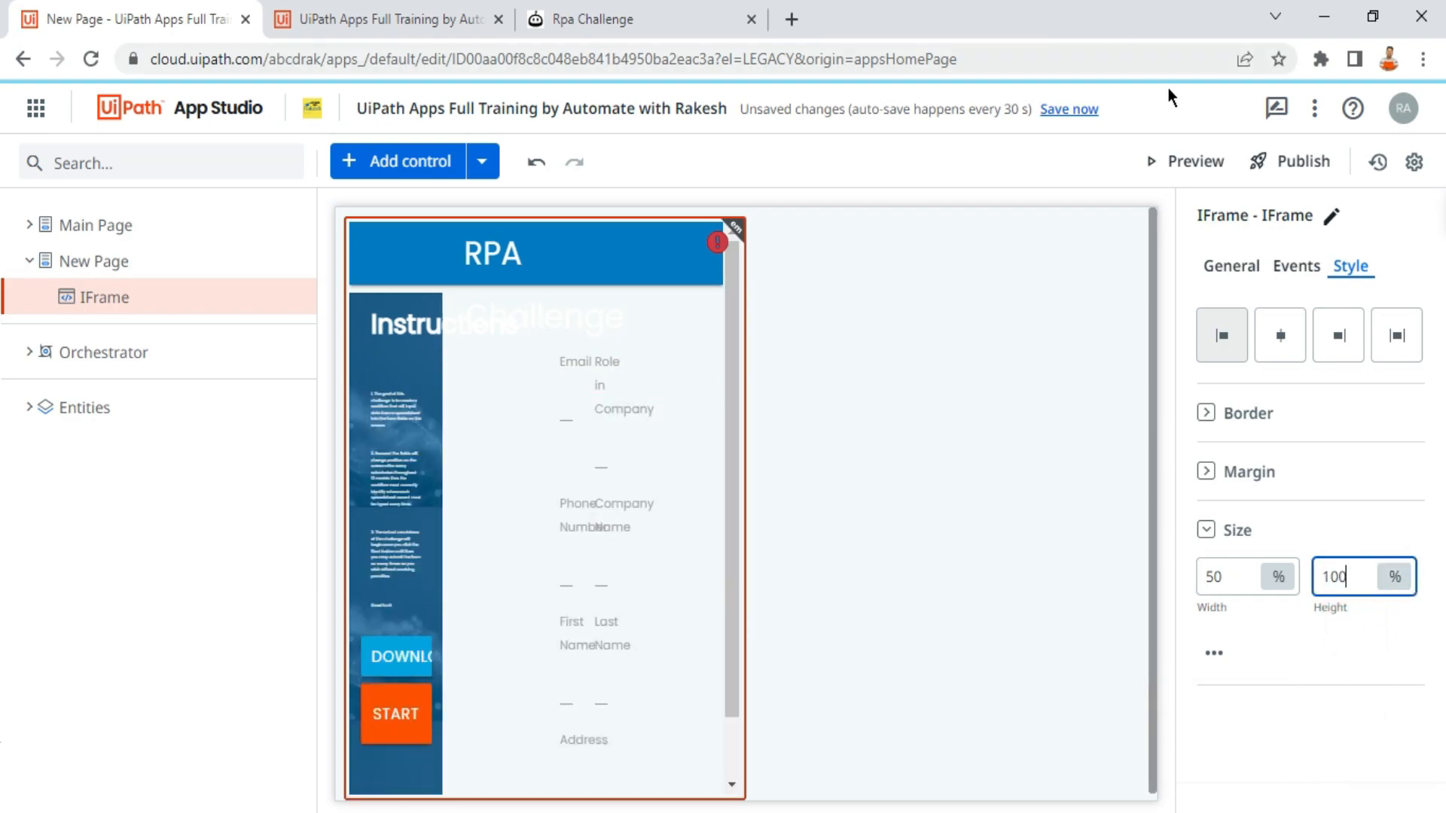
{"action": "left_click", "coordinate": [405, 22]}
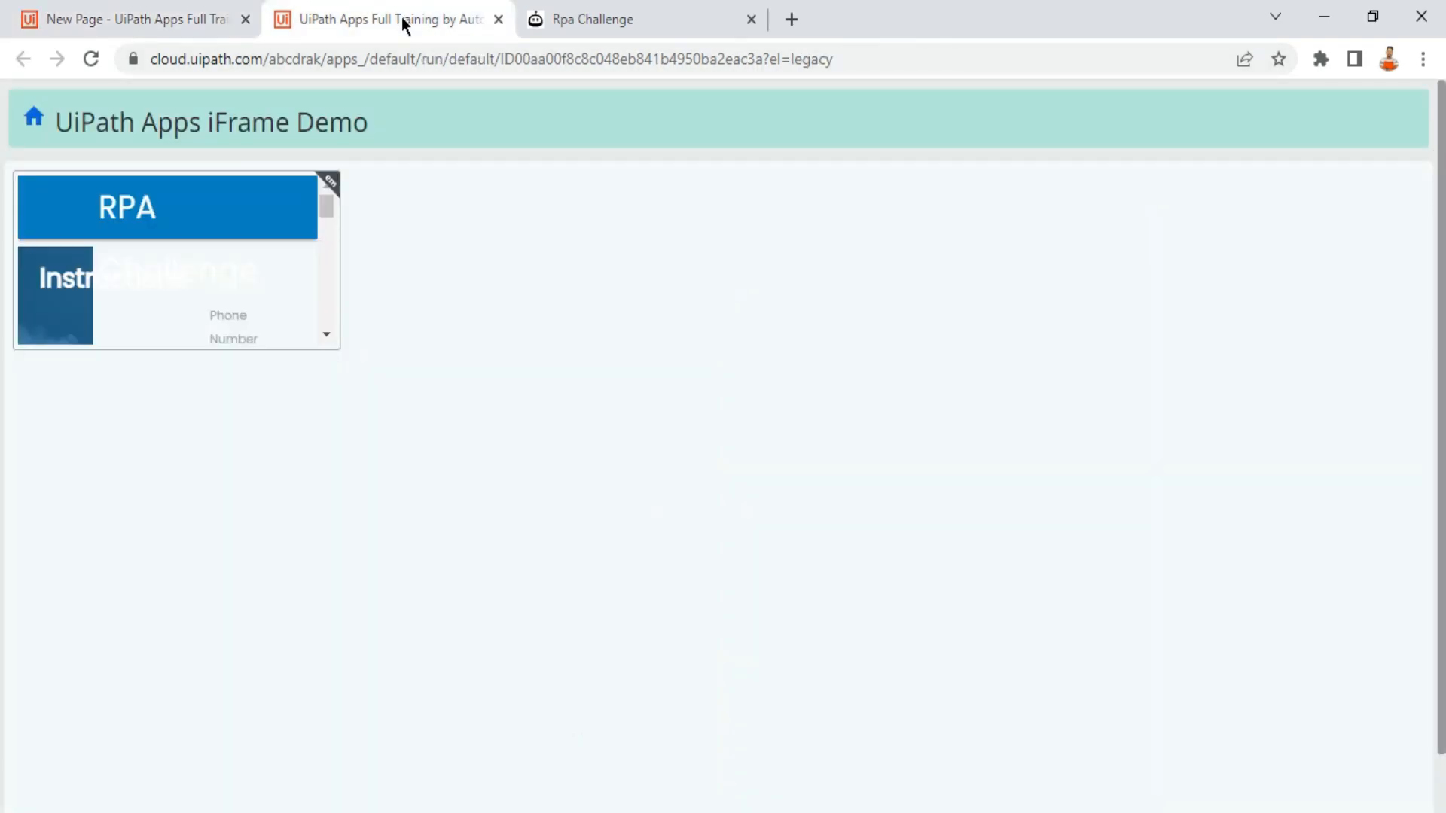
{"action": "left_click", "coordinate": [149, 18]}
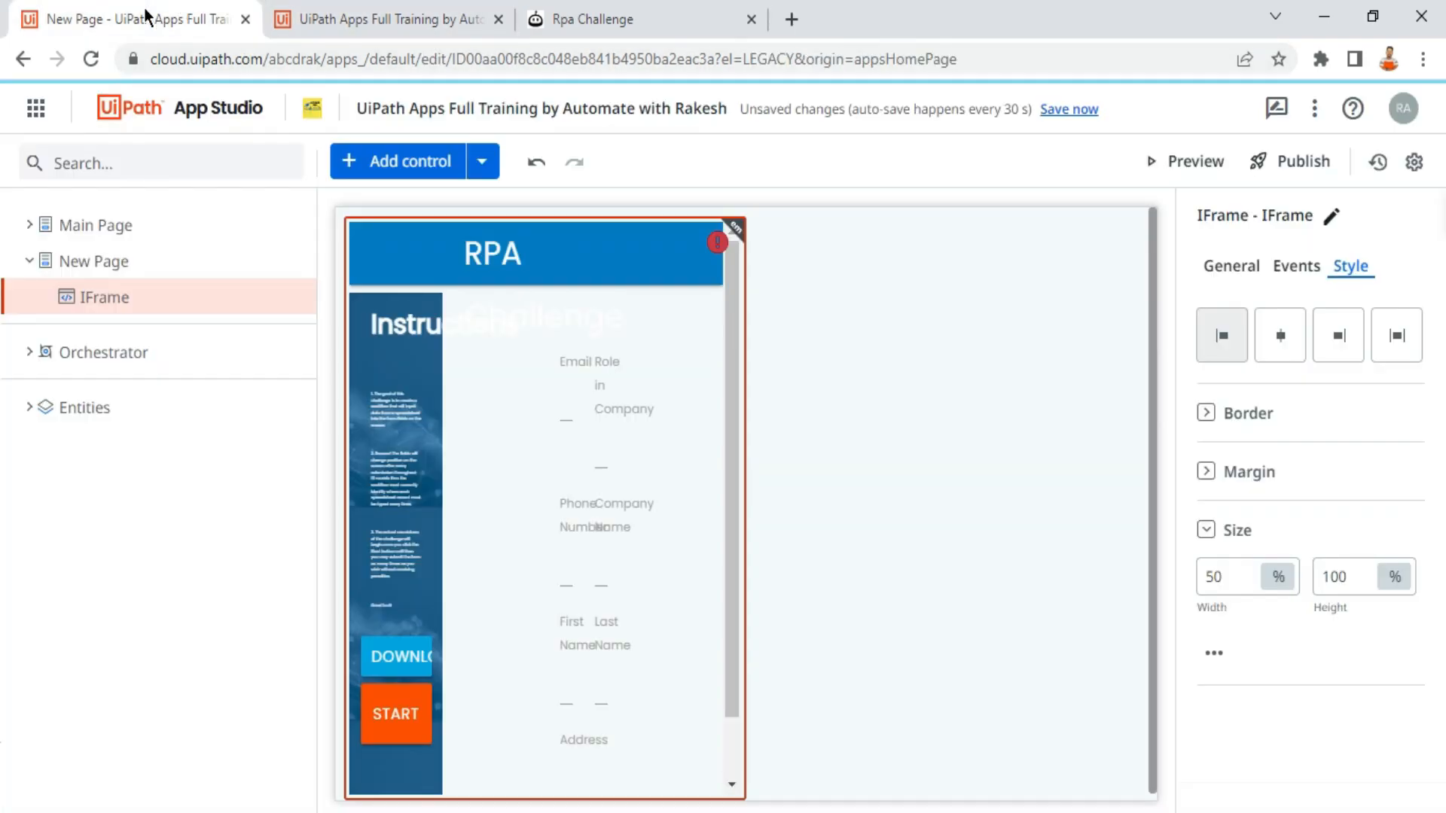
Step: Preview the app and check the embedded RPA Challenge form, trying its Last Name and Address fields and its scrolling
{"action": "left_click", "coordinate": [1197, 171]}
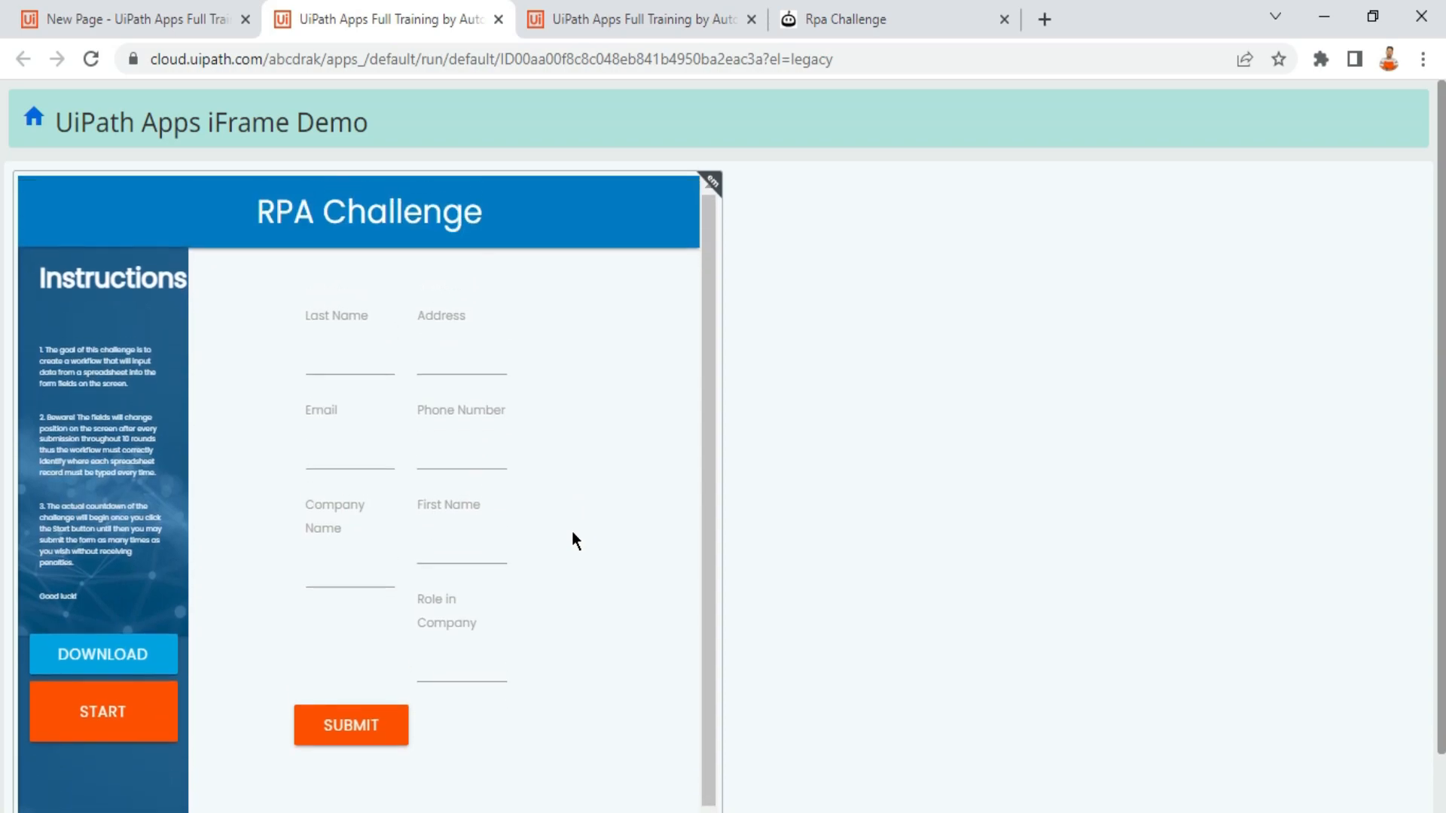
{"action": "left_click", "coordinate": [332, 351]}
{"action": "left_click", "coordinate": [421, 349]}
{"action": "left_click", "coordinate": [327, 356]}
{"action": "scroll", "coordinate": [326, 515], "scroll_direction": "down", "scroll_amount": 2}
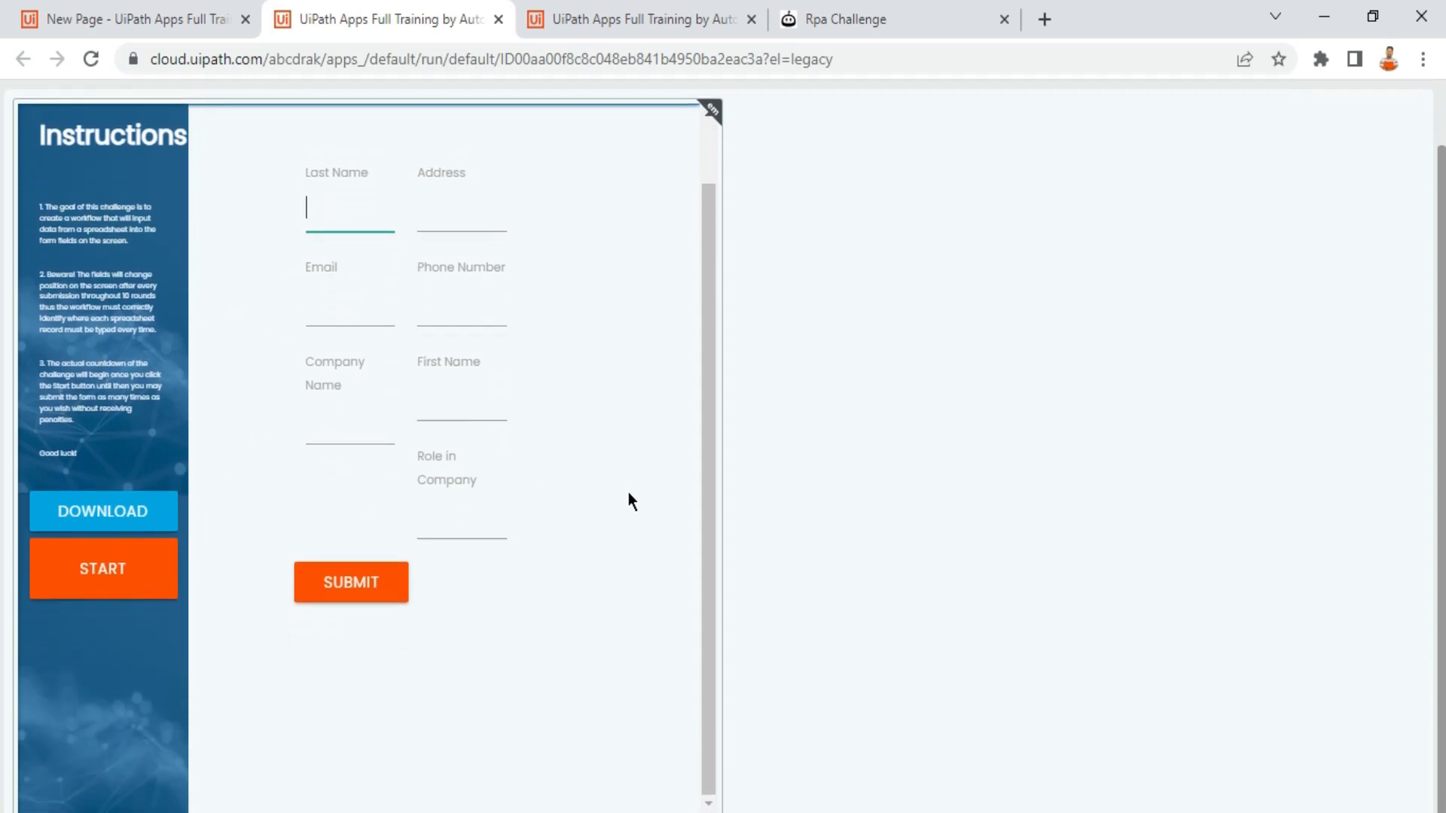
{"action": "mouse_move", "coordinate": [711, 255]}
{"action": "left_mouse_down"}
{"action": "mouse_move", "coordinate": [720, 228]}
{"action": "mouse_move", "coordinate": [704, 276]}
{"action": "left_mouse_up"}
{"action": "scroll", "coordinate": [376, 379], "scroll_direction": "up", "scroll_amount": 1}
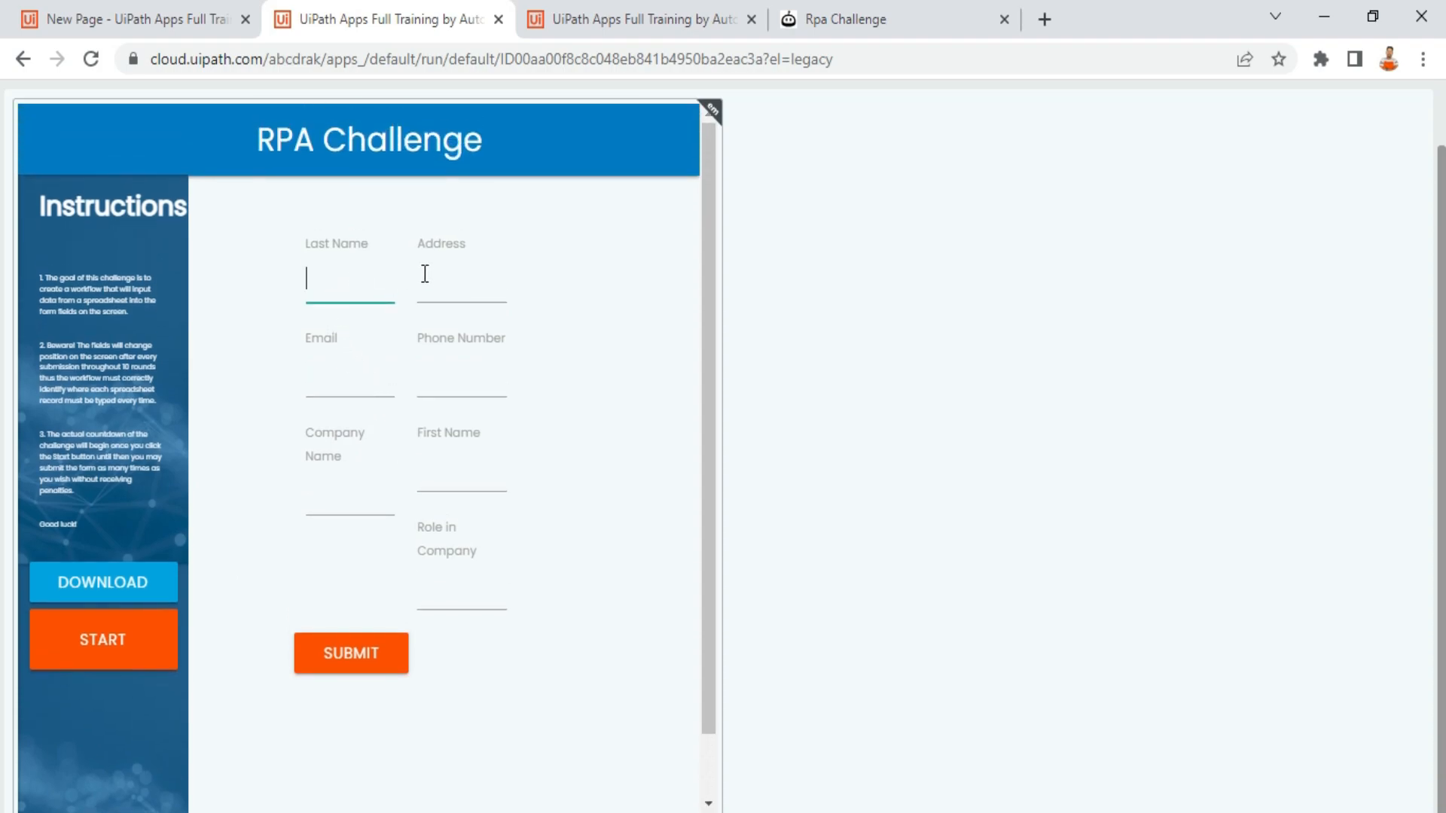
Step: Enter a first name in the embedded RPA Challenge form and submit it
{"action": "left_click", "coordinate": [442, 467]}
{"action": "type", "text": "Rakesh"}
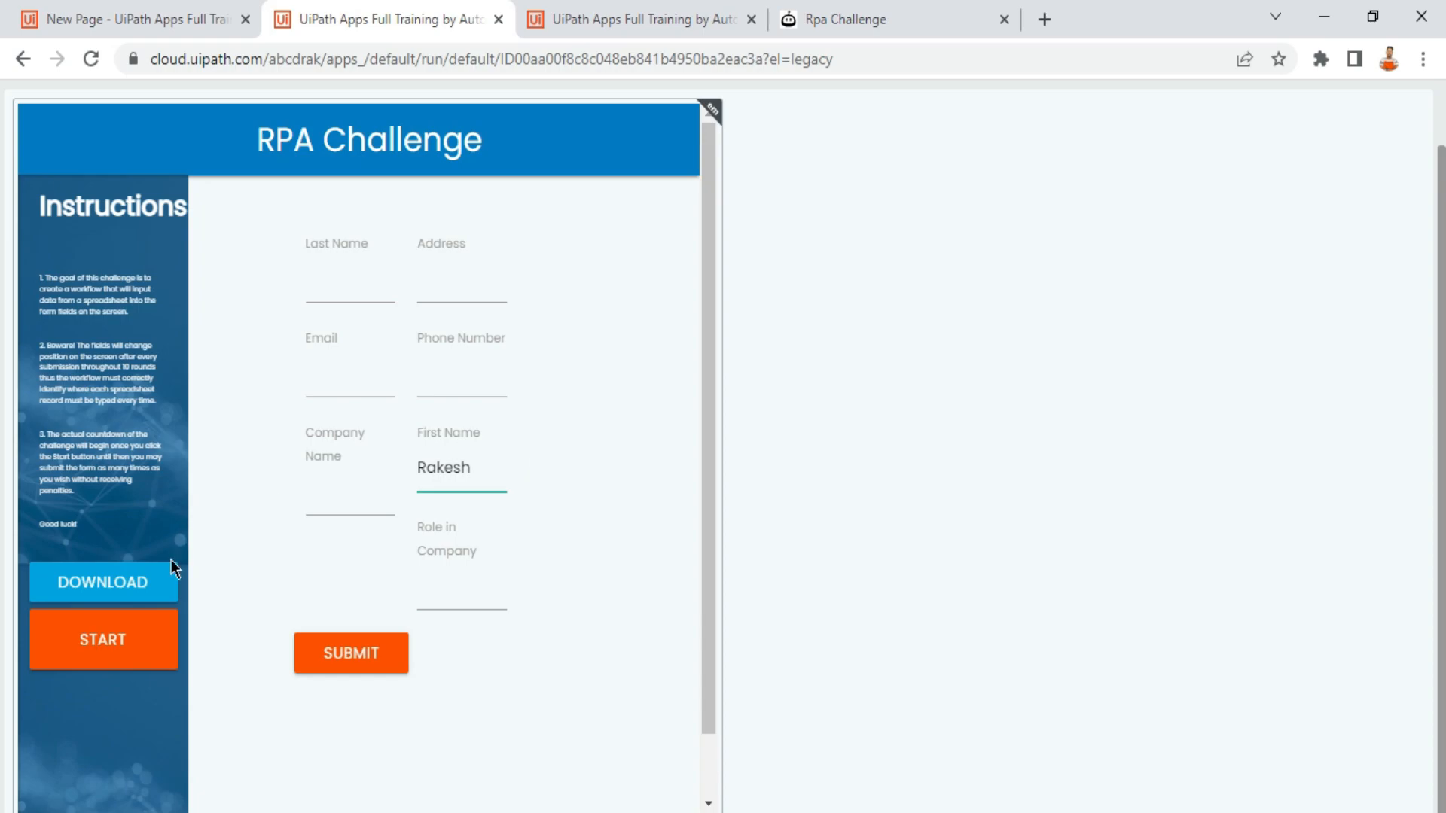
{"action": "left_click", "coordinate": [323, 652]}
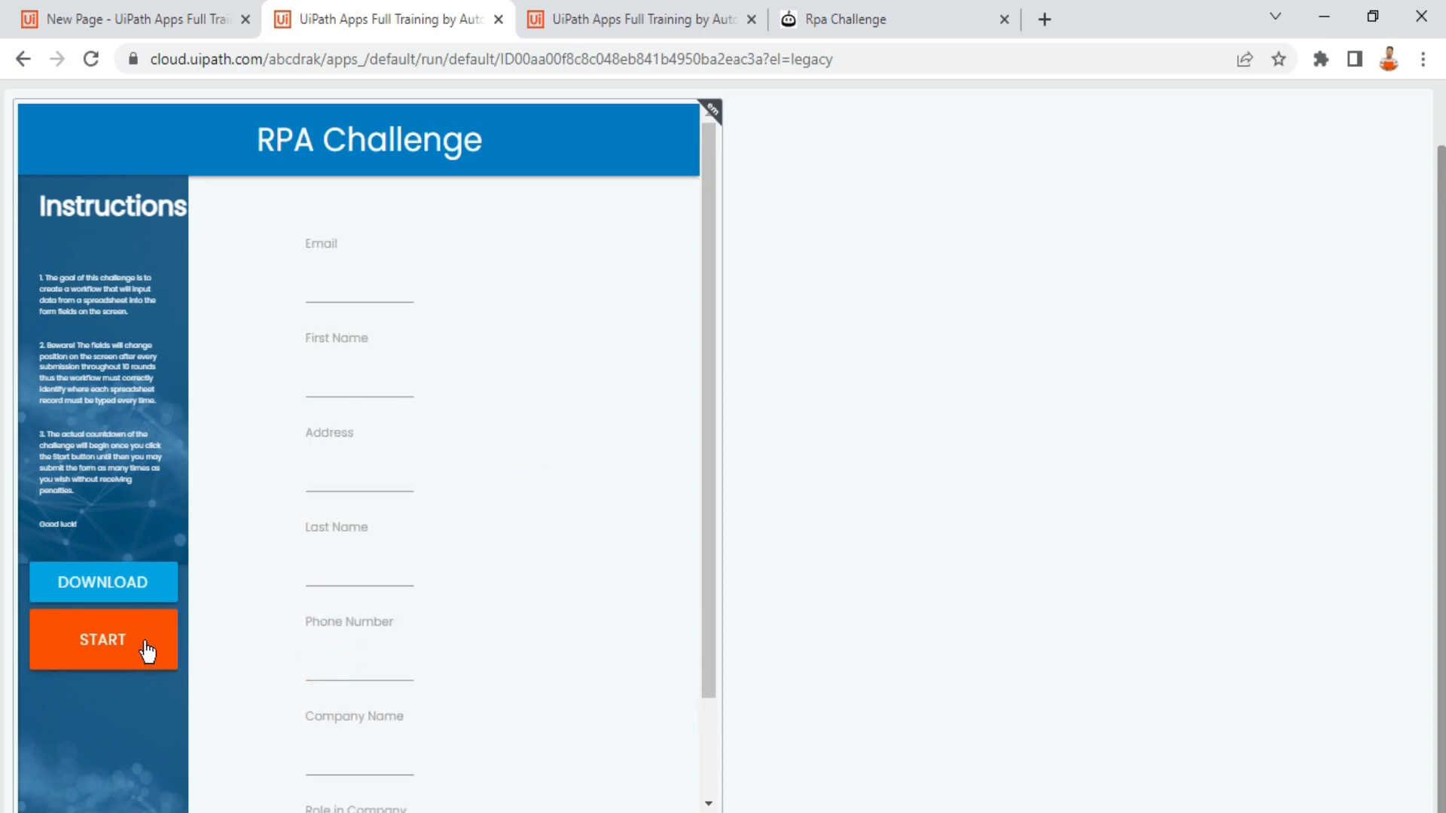
Step: Download the challenge file from the embedded page and start the challenge
{"action": "left_click", "coordinate": [129, 584]}
{"action": "scroll", "coordinate": [386, 521], "scroll_direction": "up", "scroll_amount": 1}
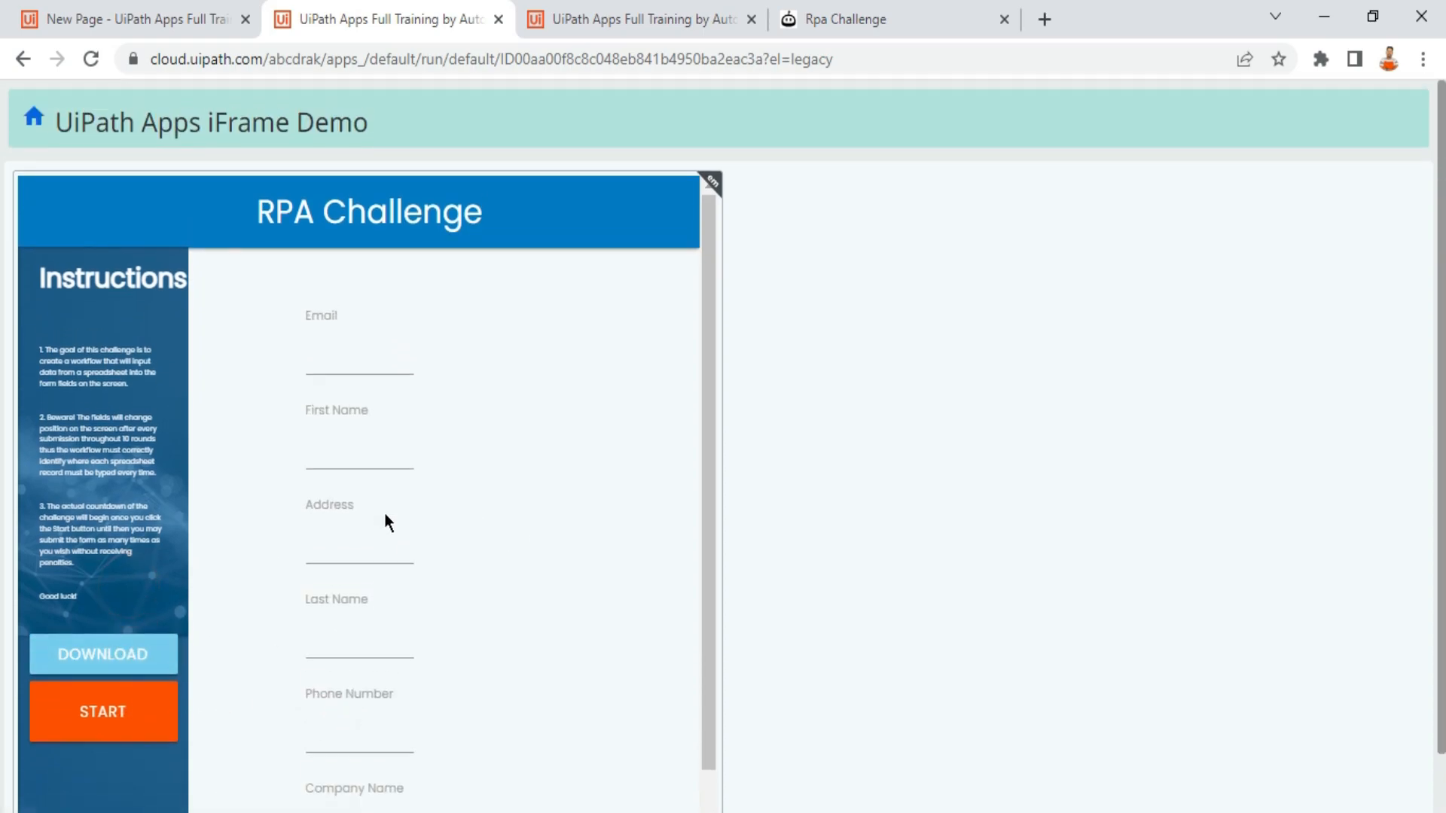
{"action": "left_click", "coordinate": [116, 723]}
{"action": "scroll", "coordinate": [427, 522], "scroll_direction": "down", "scroll_amount": 2}
{"action": "scroll", "coordinate": [428, 522], "scroll_direction": "up", "scroll_amount": 2}
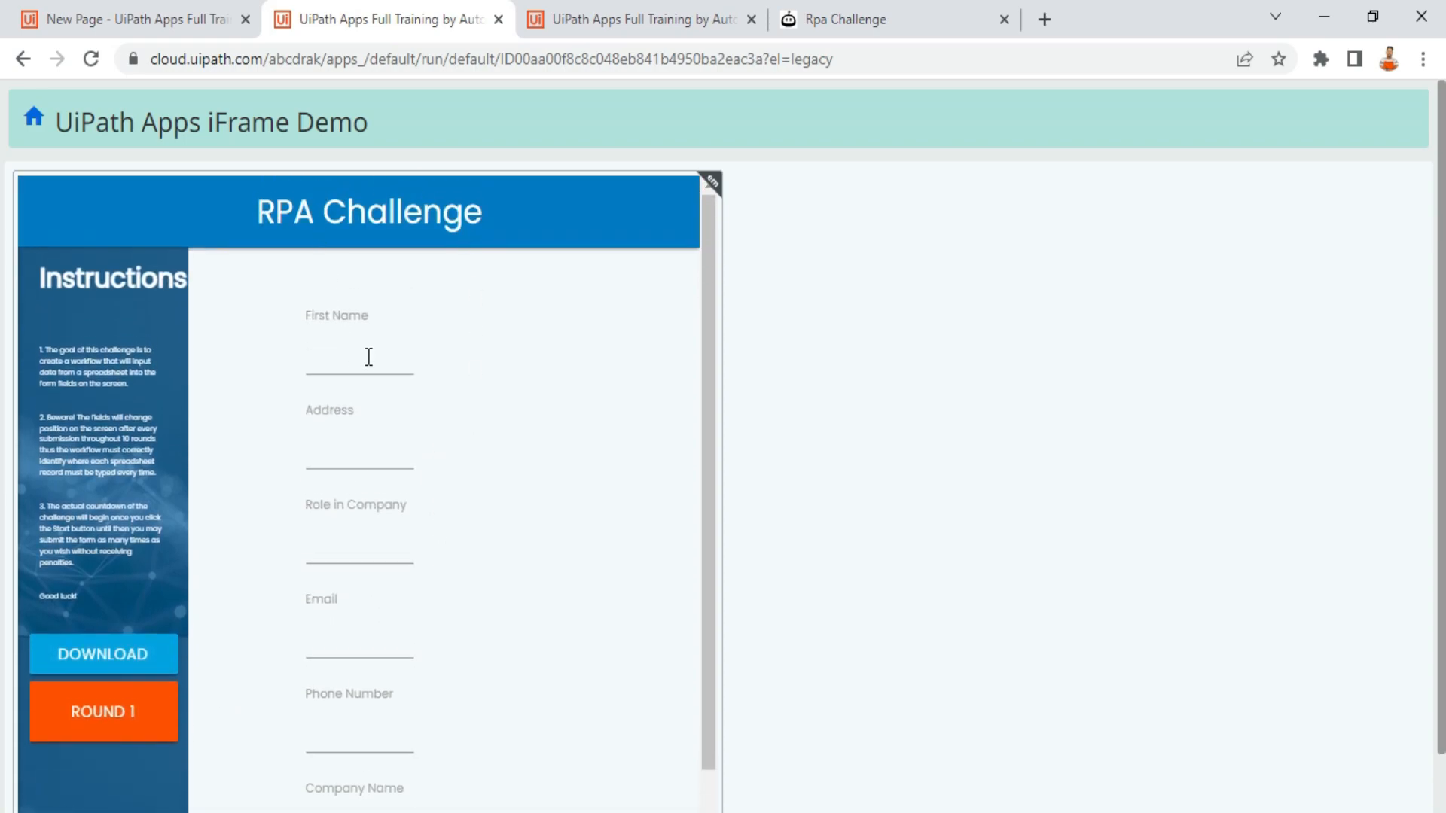
{"action": "scroll", "coordinate": [477, 476], "scroll_direction": "down", "scroll_amount": 2}
{"action": "scroll", "coordinate": [521, 282], "scroll_direction": "up", "scroll_amount": 2}
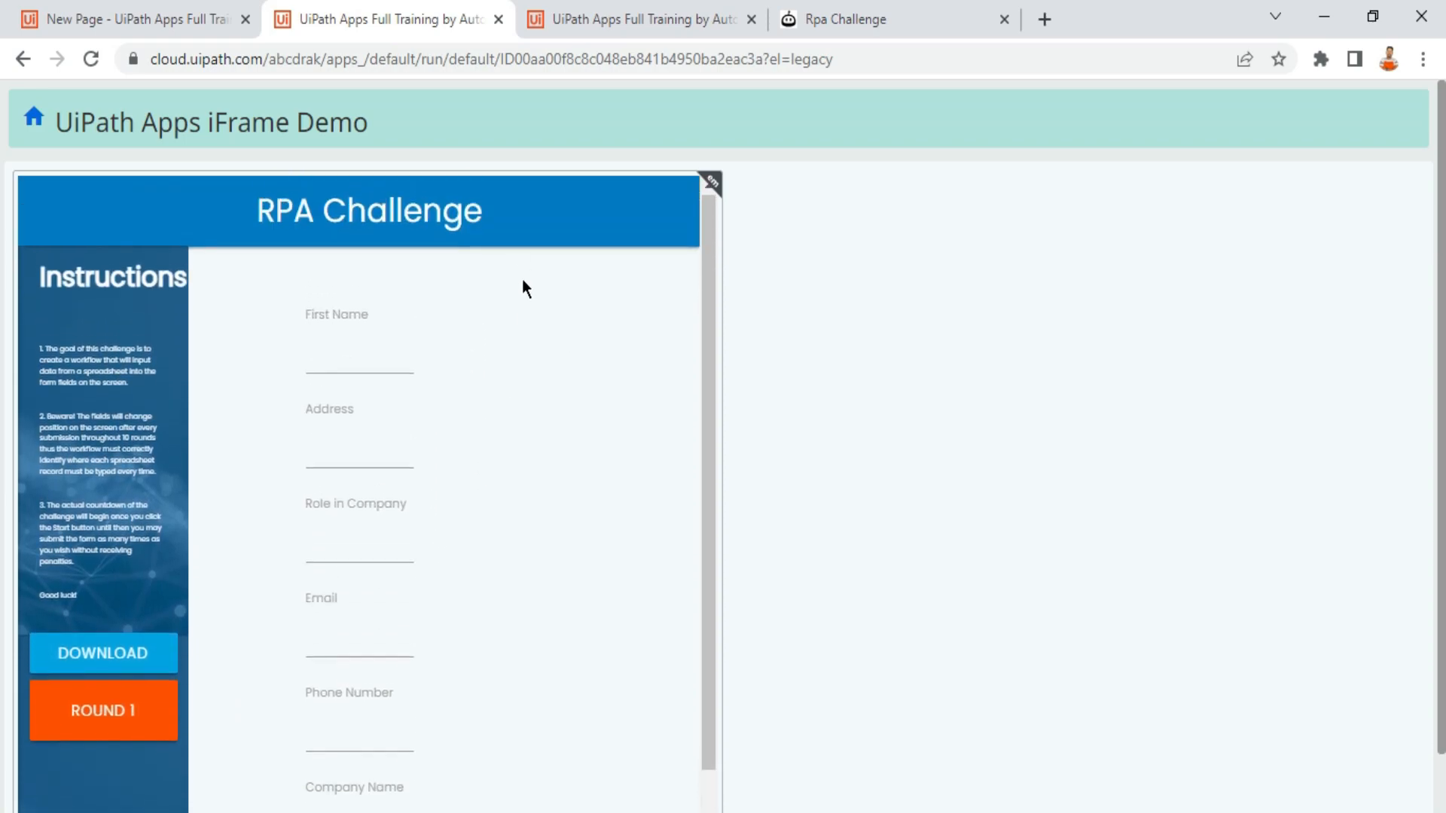
{"action": "left_click", "coordinate": [115, 27]}
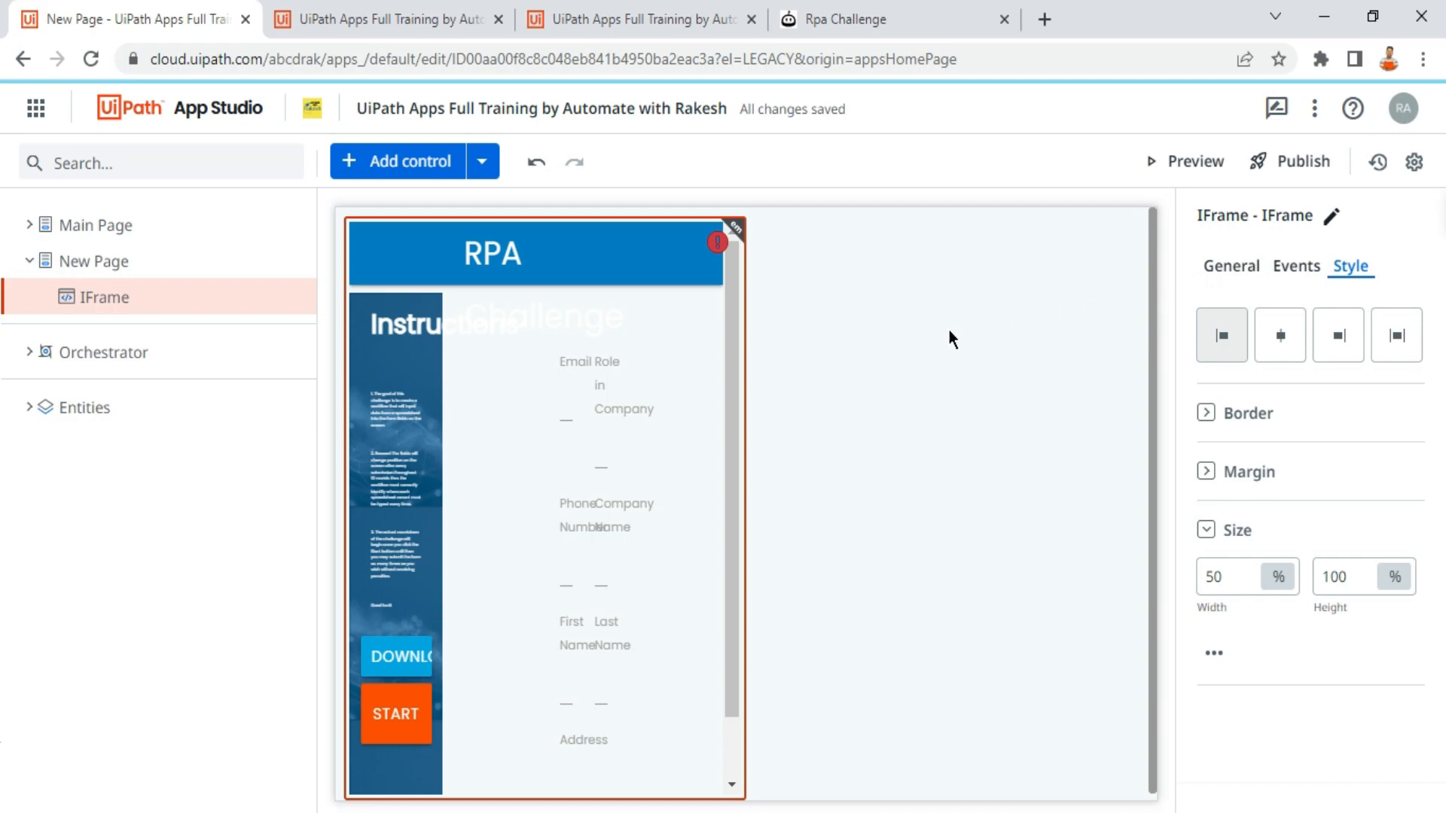
{"action": "left_click", "coordinate": [1230, 269]}
{"action": "left_click", "coordinate": [1401, 345]}
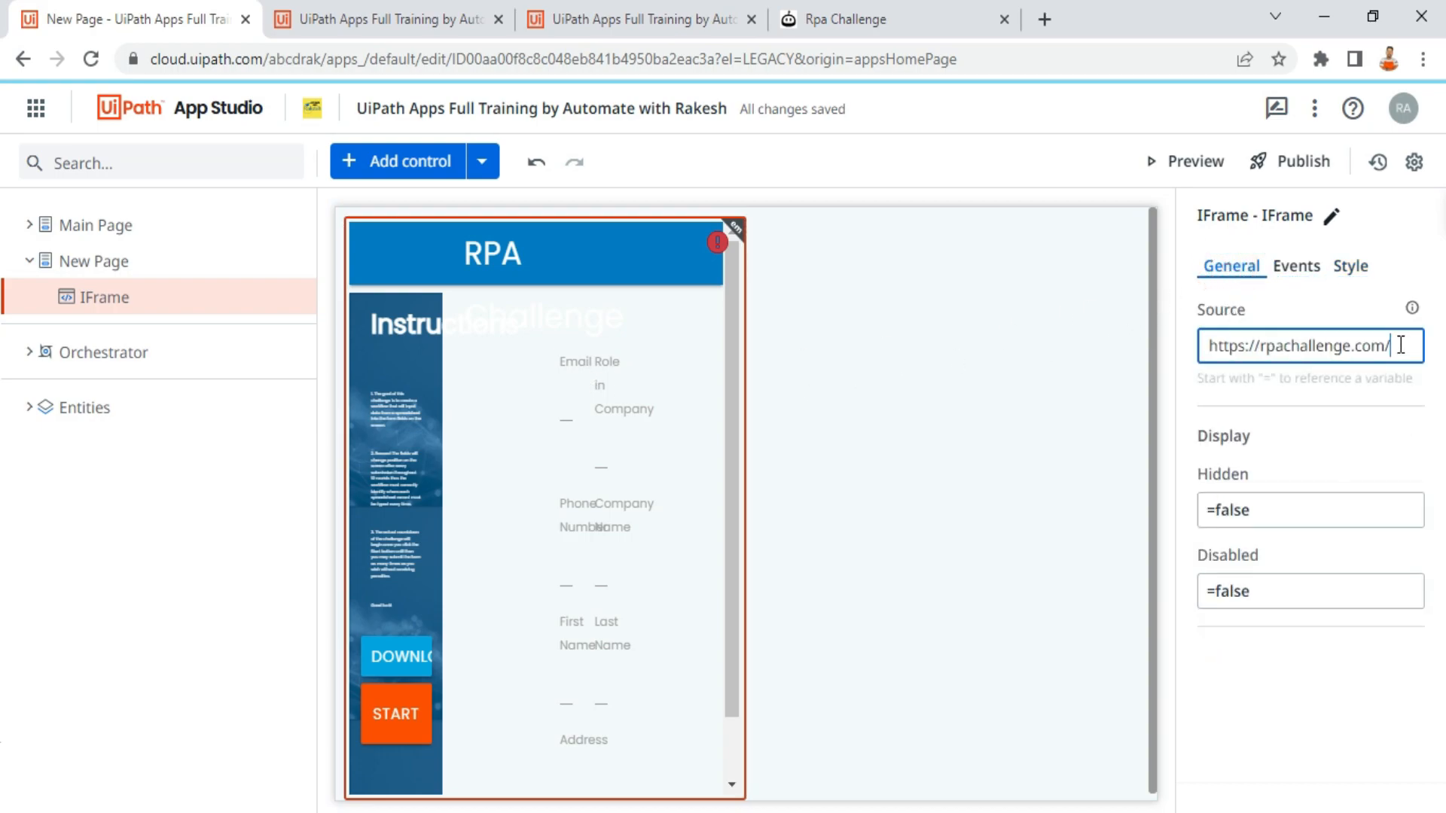
{"action": "triple_click", "coordinate": [1401, 345]}
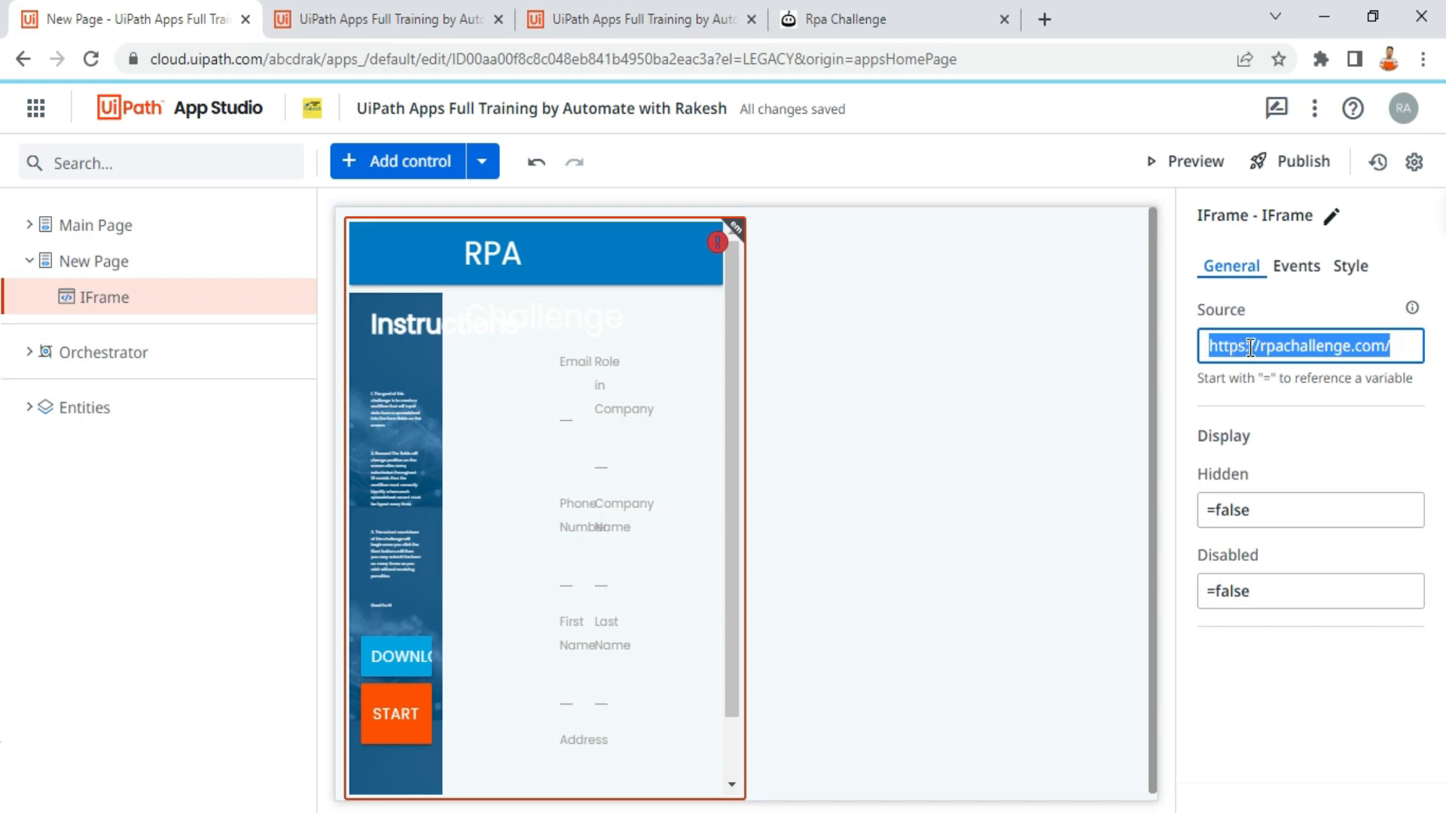
{"action": "left_click", "coordinate": [1406, 345]}
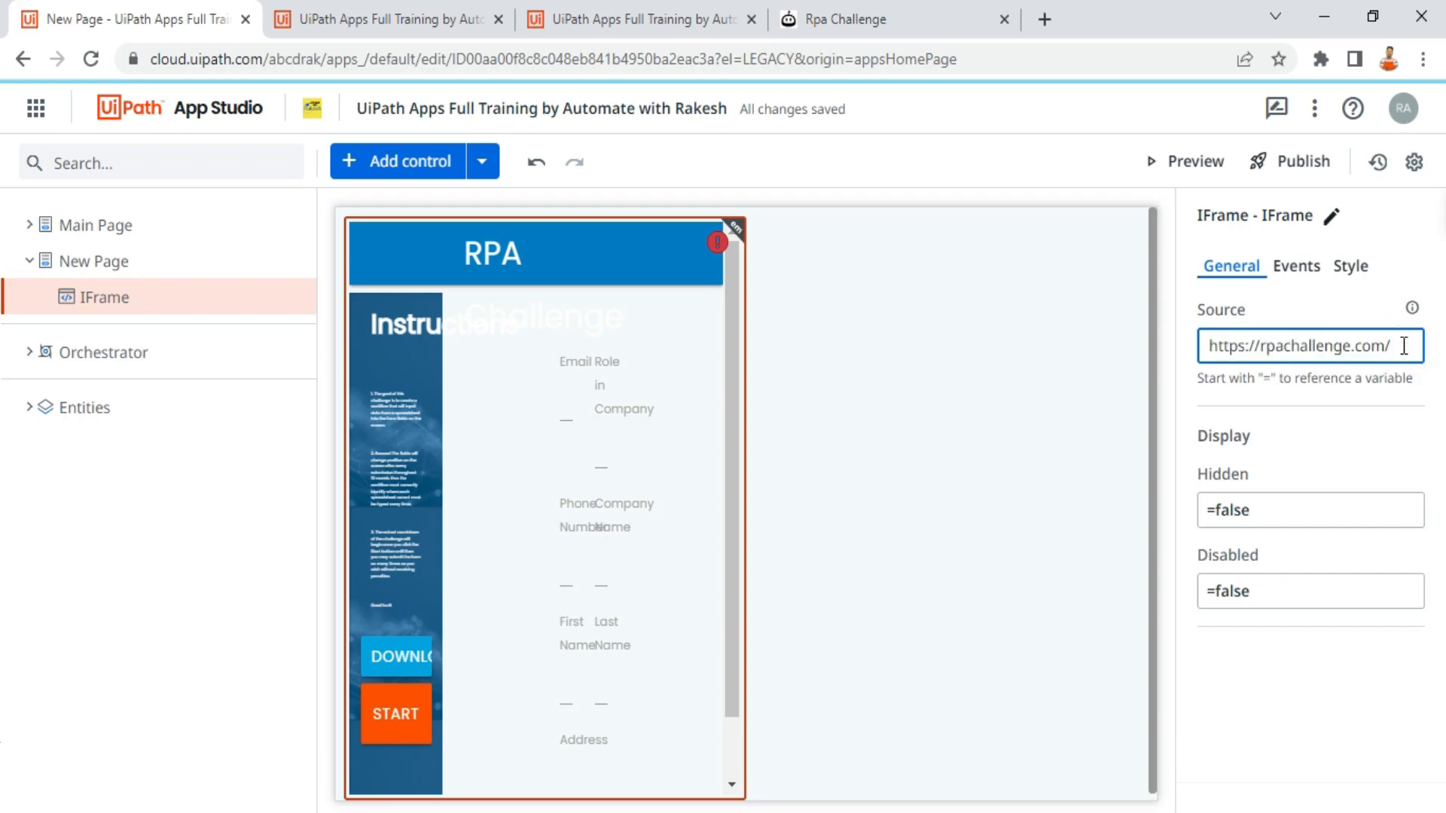
{"action": "left_click_drag", "start_coordinate": [1405, 345], "coordinate": [1277, 339]}
{"action": "left_click", "coordinate": [1381, 372]}
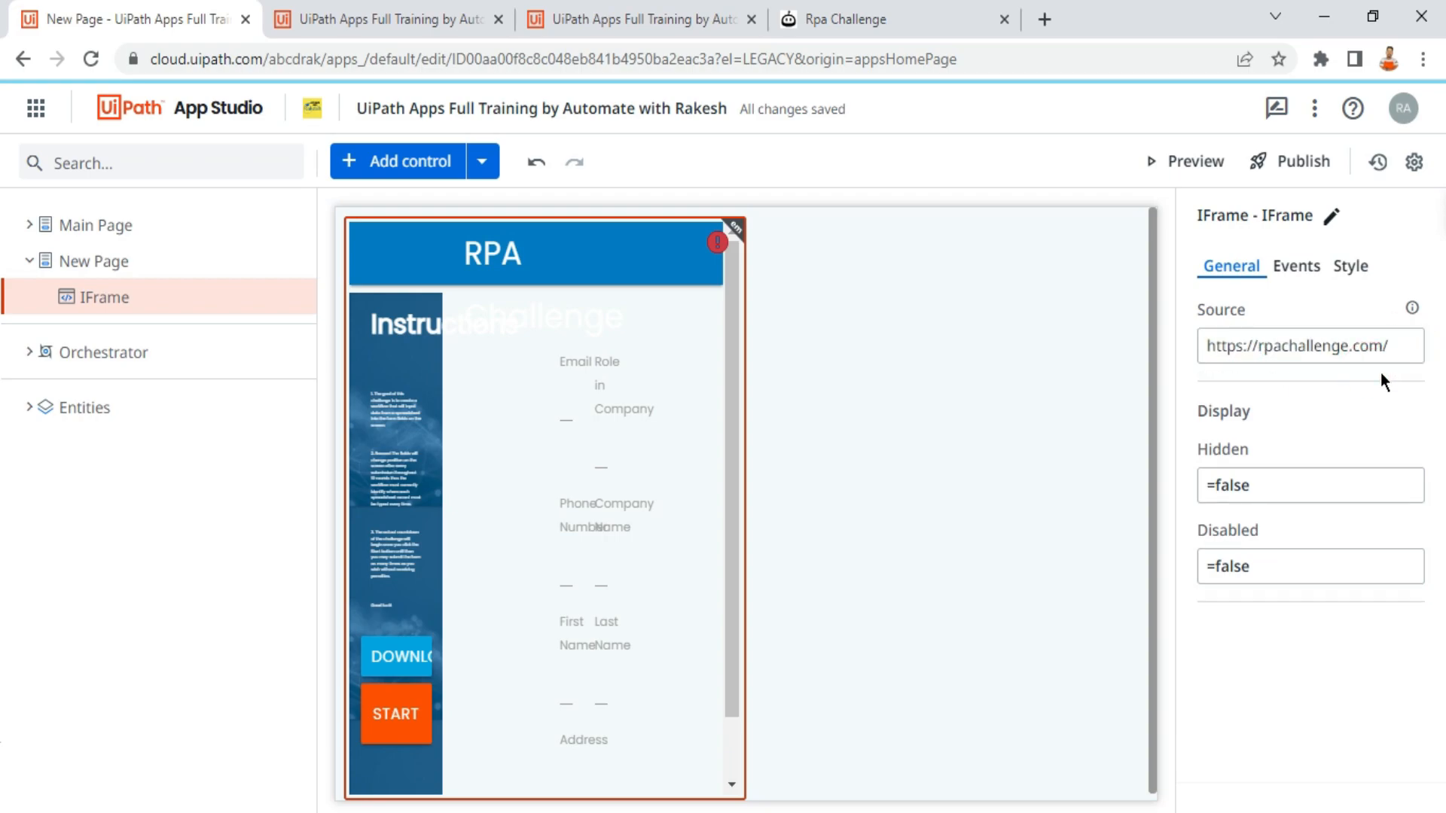
{"action": "left_click", "coordinate": [1390, 350]}
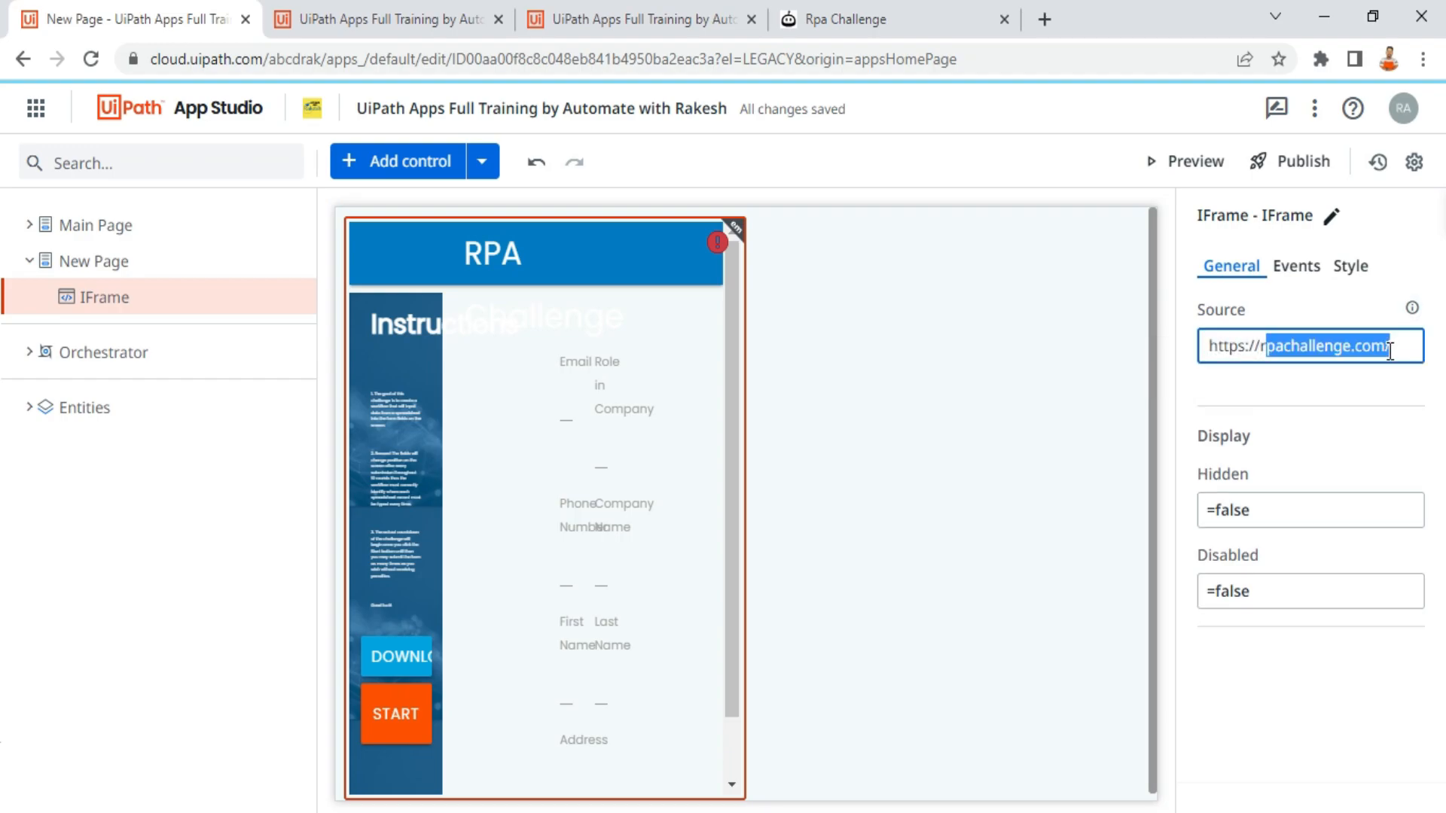
{"action": "key", "text": "BackSpace"}
{"action": "key", "text": "BackSpace"}
{"action": "key", "text": "BackSpace"}
{"action": "key", "text": "BackSpace"}
{"action": "key", "text": "BackSpace"}
{"action": "key", "text": "BackSpace"}
{"action": "key", "text": "BackSpace"}
{"action": "key", "text": "BackSpace"}
{"action": "key", "text": "BackSpace"}
{"action": "key", "text": "BackSpace"}
{"action": "key", "text": "BackSpace"}
{"action": "key", "text": "BackSpace"}
{"action": "key", "text": "BackSpace"}
{"action": "key", "text": "BackSpace"}
{"action": "key", "text": "BackSpace"}
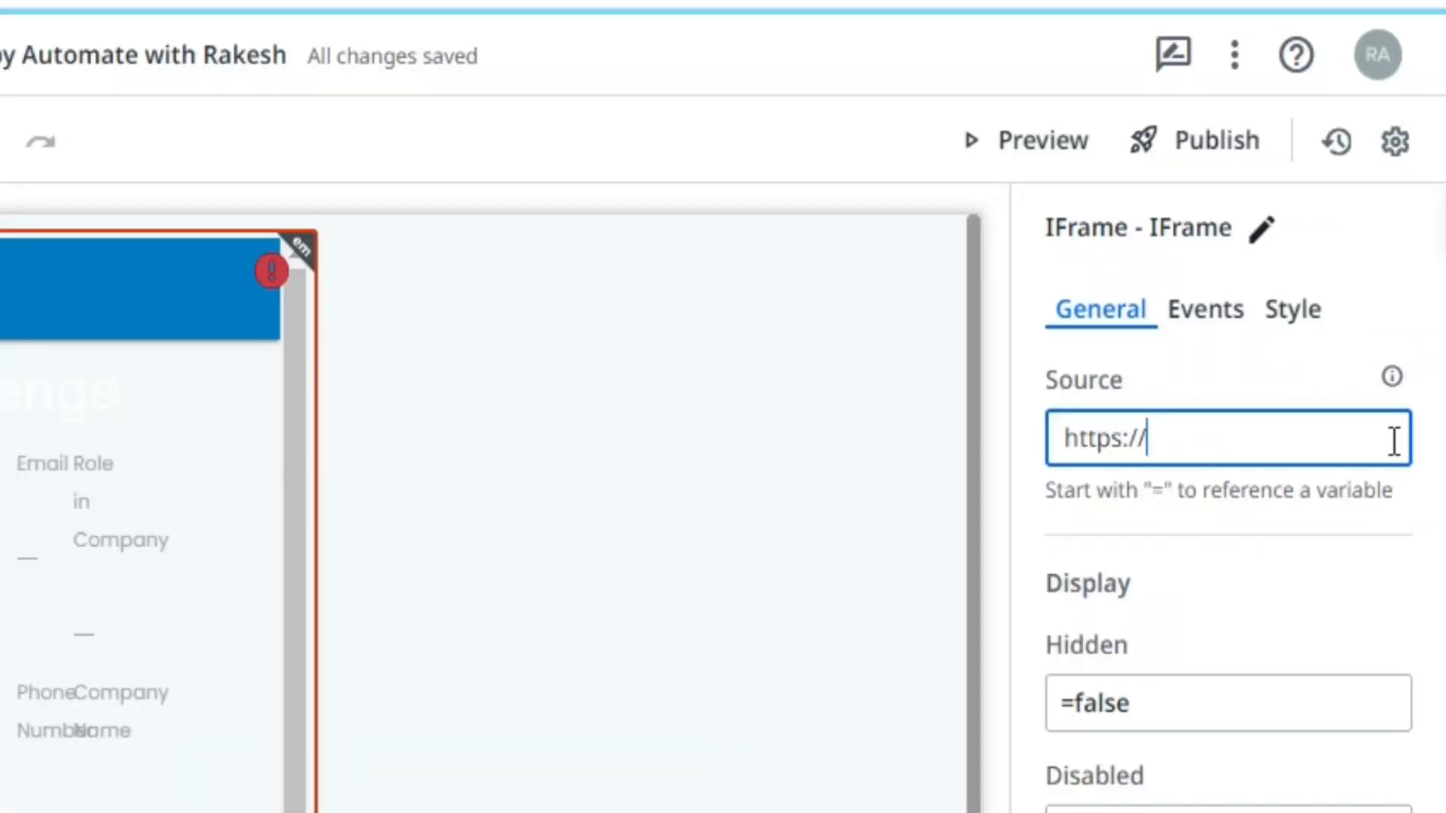
{"action": "type", "text": "youtubeco"}
{"action": "key", "text": "BackSpace"}
{"action": "key", "text": "BackSpace"}
{"action": "type", "text": ".com"}
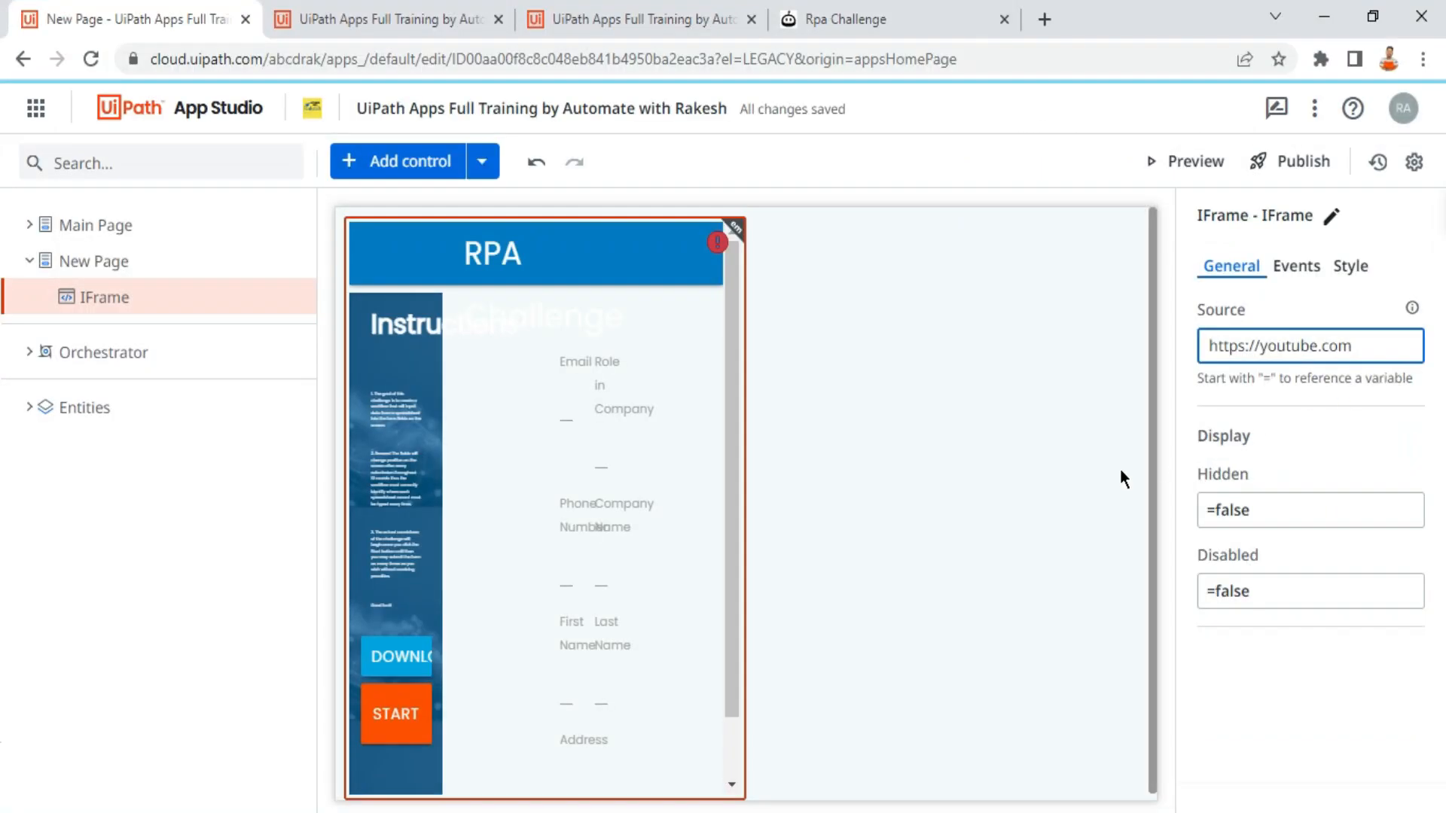
{"action": "left_click", "coordinate": [835, 643]}
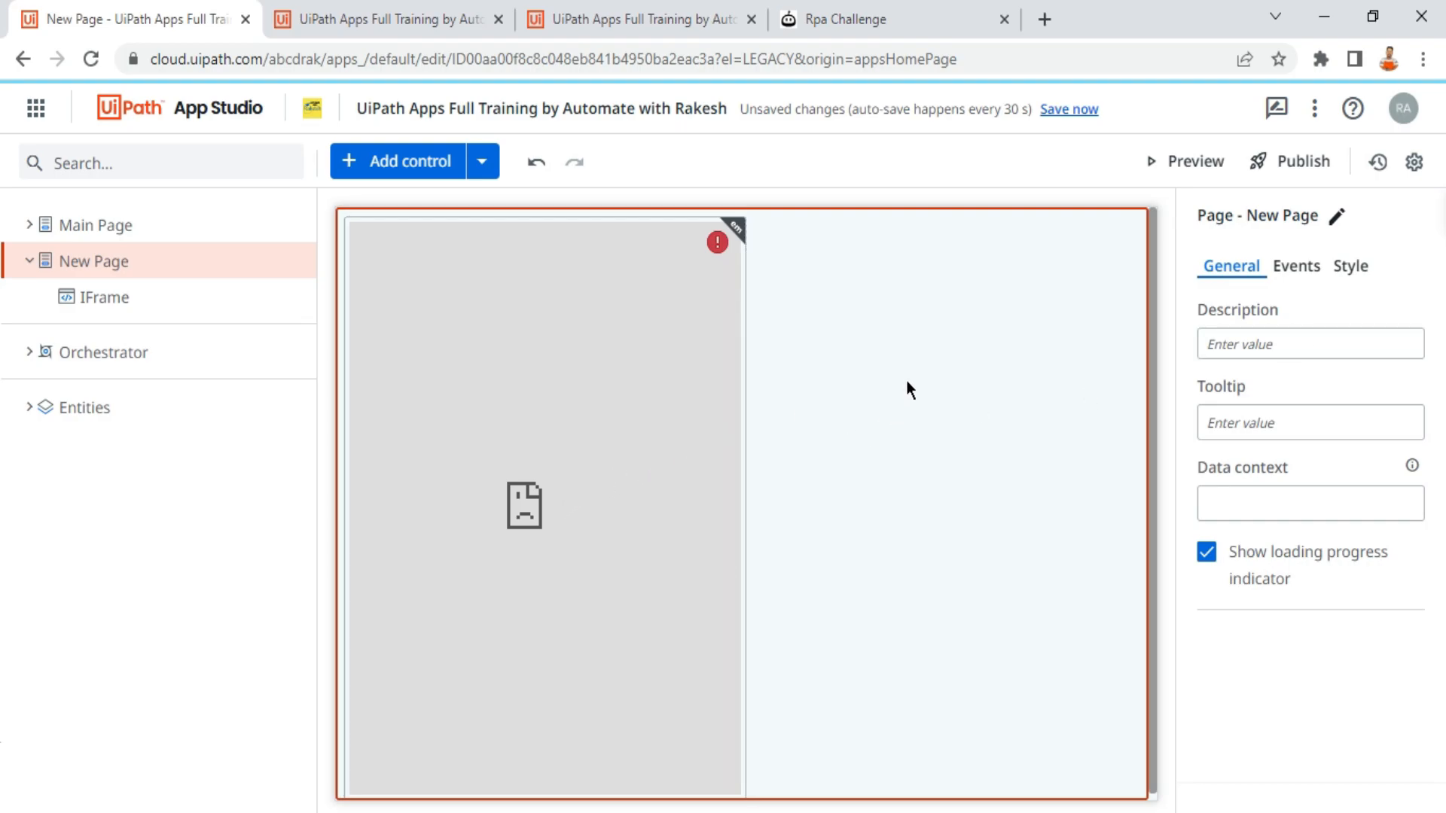
Step: Switch back to the running app preview and look through the embedded RPA Challenge form
{"action": "left_click", "coordinate": [433, 22]}
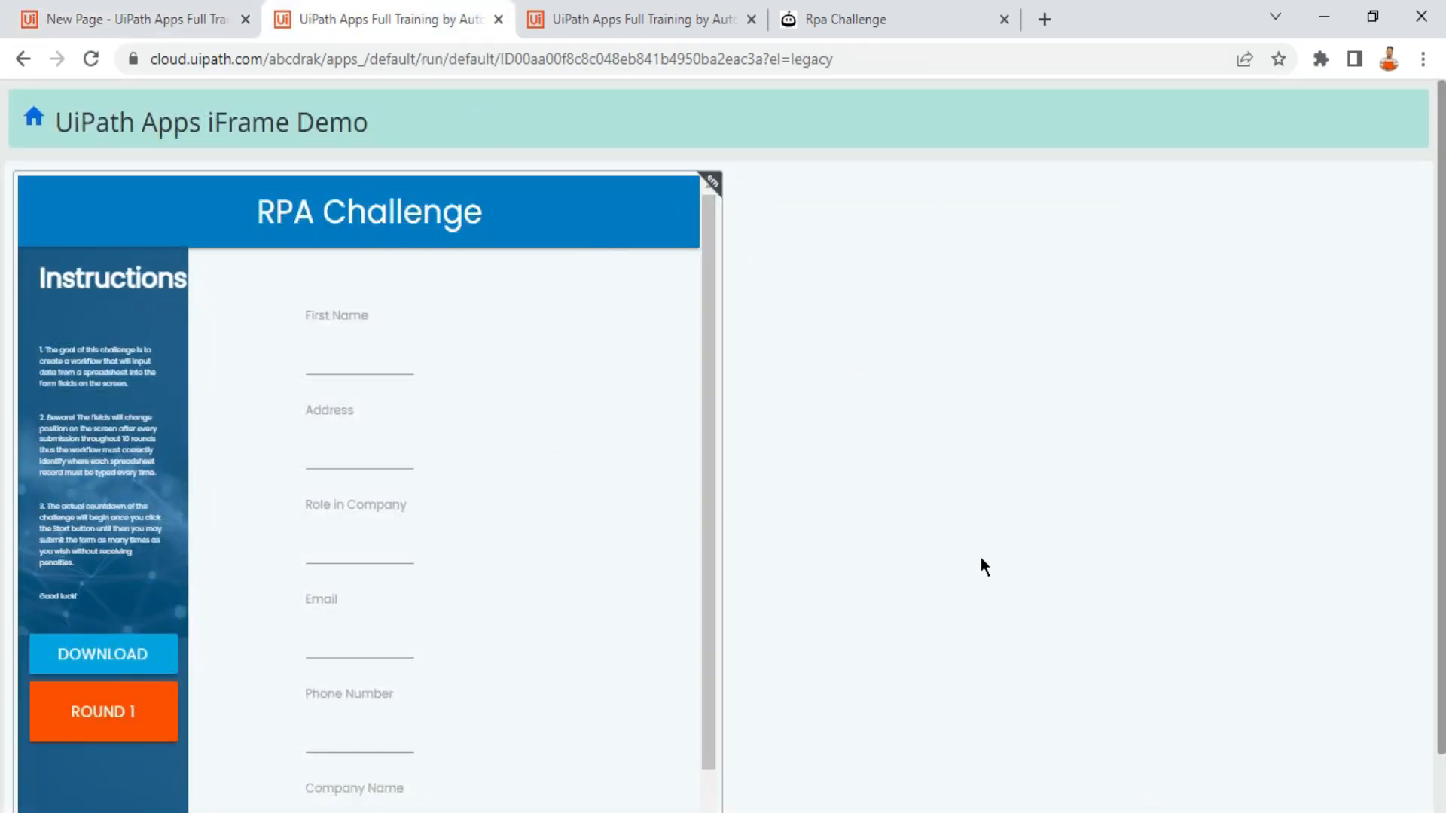
{"action": "scroll", "coordinate": [676, 509], "scroll_direction": "down", "scroll_amount": 2}
{"action": "scroll", "coordinate": [676, 508], "scroll_direction": "up", "scroll_amount": 2}
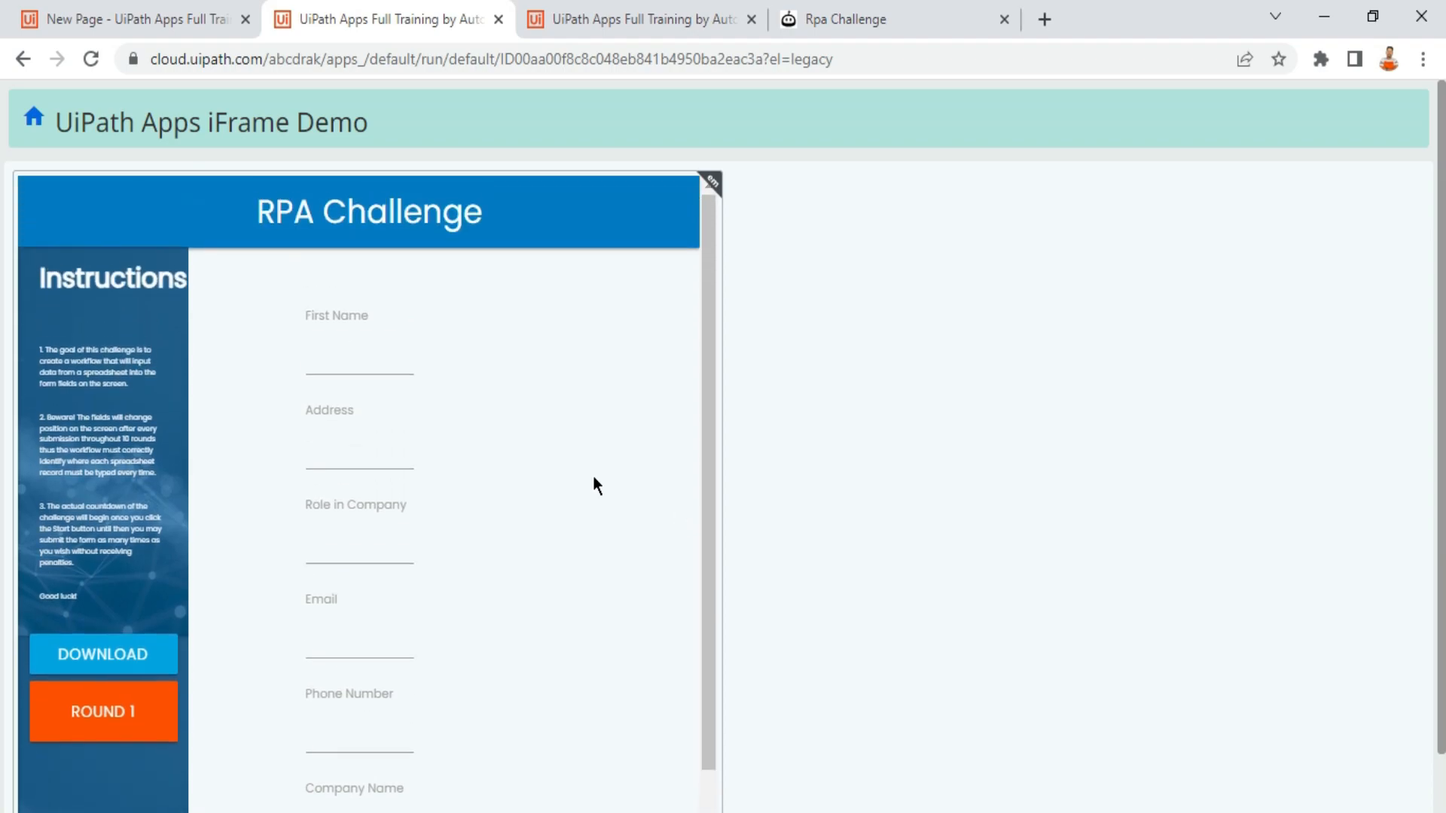